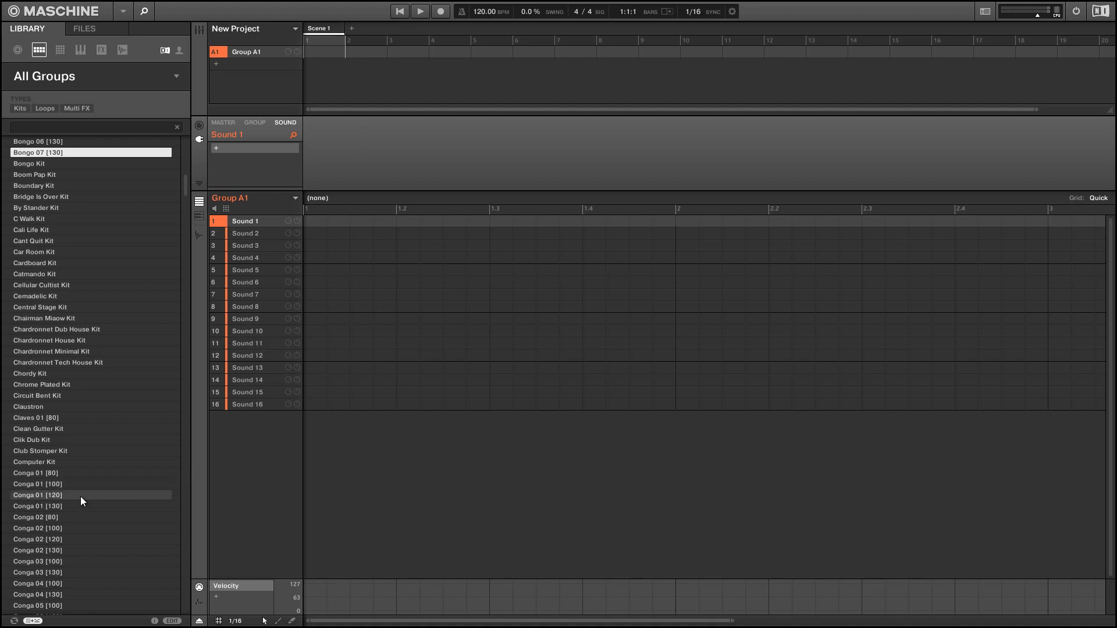
Load the Club Stomper Kit into Group A1, play its pattern once, then stop playback.
{"action": "double_click", "coordinate": [38, 450]}
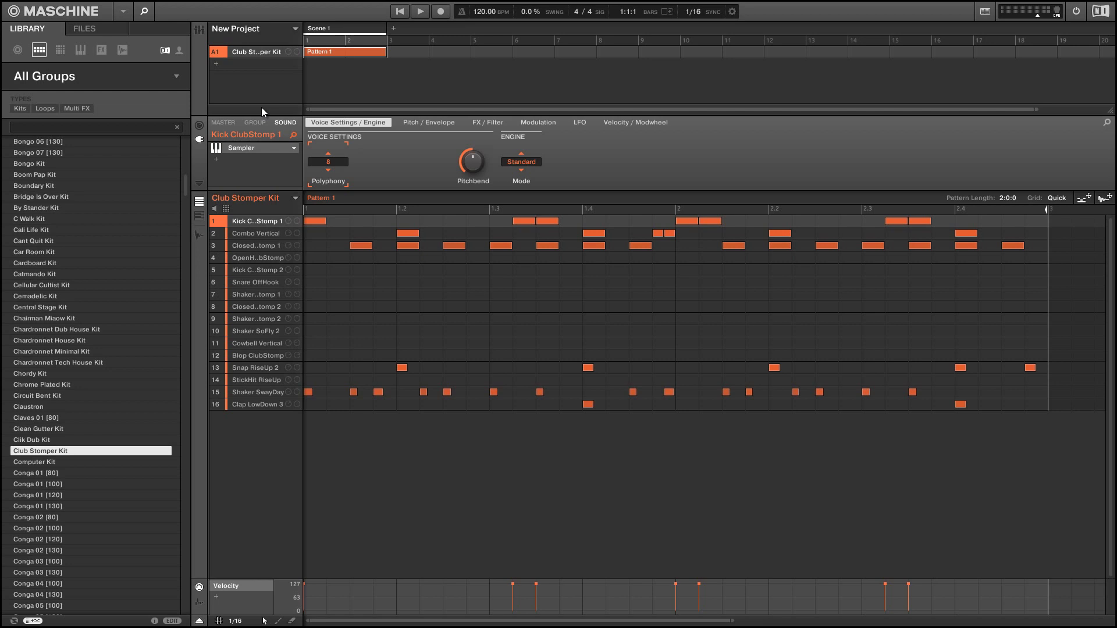
{"action": "left_click", "coordinate": [420, 12]}
{"action": "left_click", "coordinate": [420, 12]}
{"action": "left_click", "coordinate": [200, 29]}
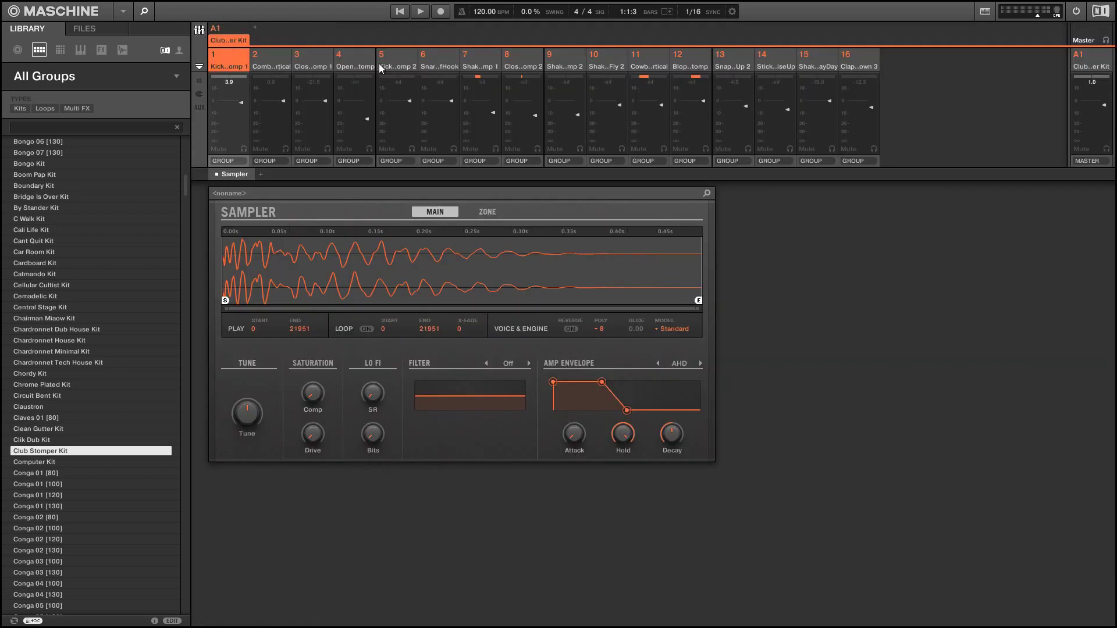
{"action": "left_click", "coordinate": [1085, 69]}
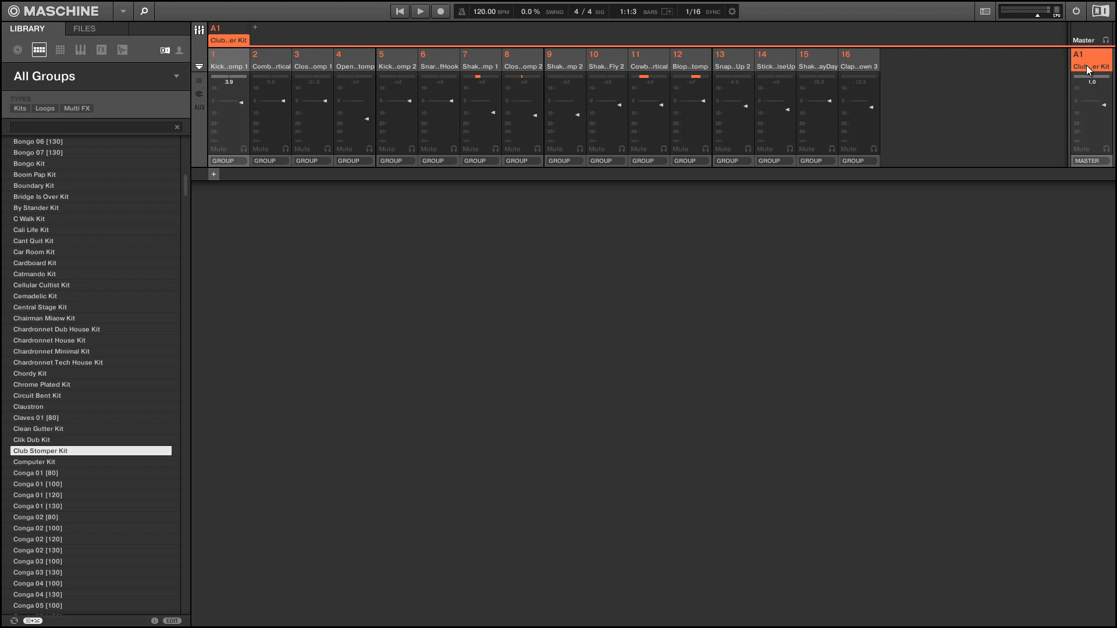
{"action": "left_click", "coordinate": [1091, 39]}
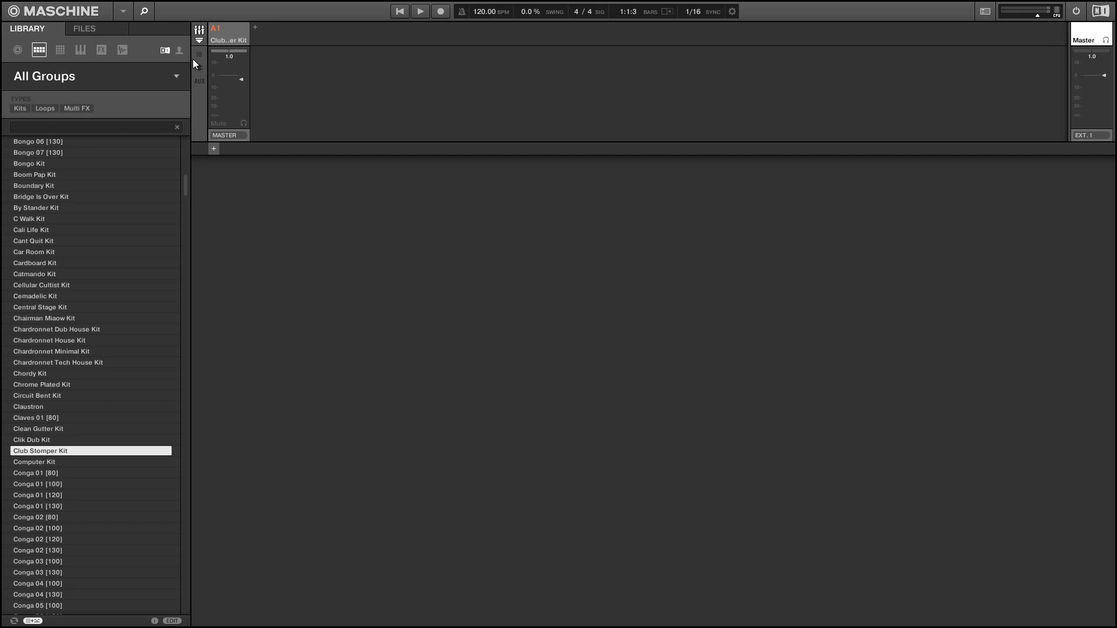
{"action": "left_click", "coordinate": [238, 32]}
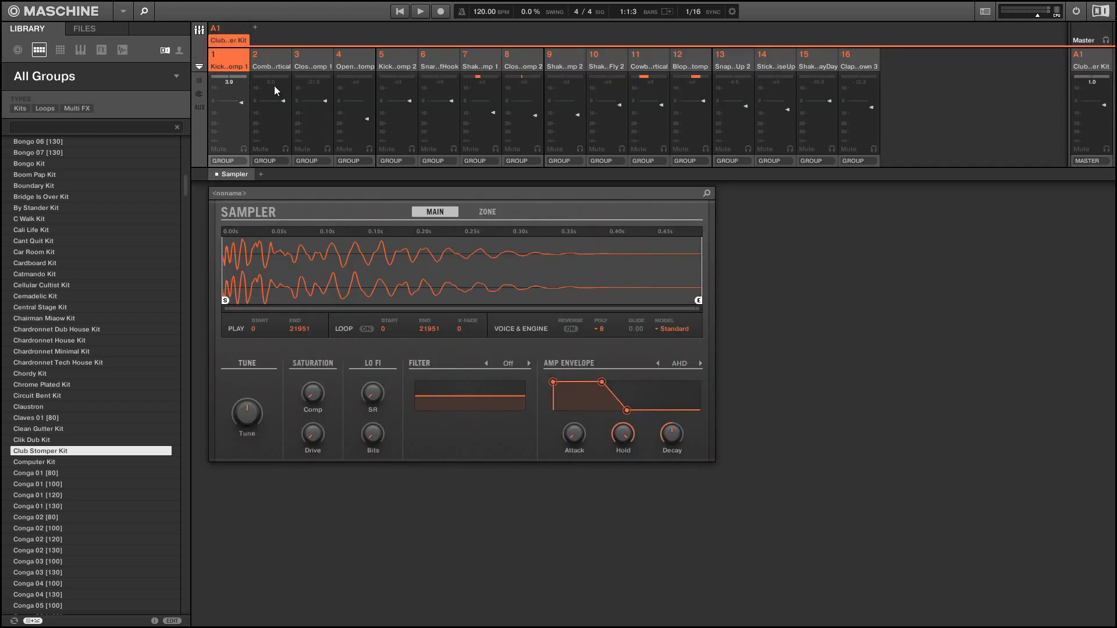
{"action": "left_click", "coordinate": [1098, 63]}
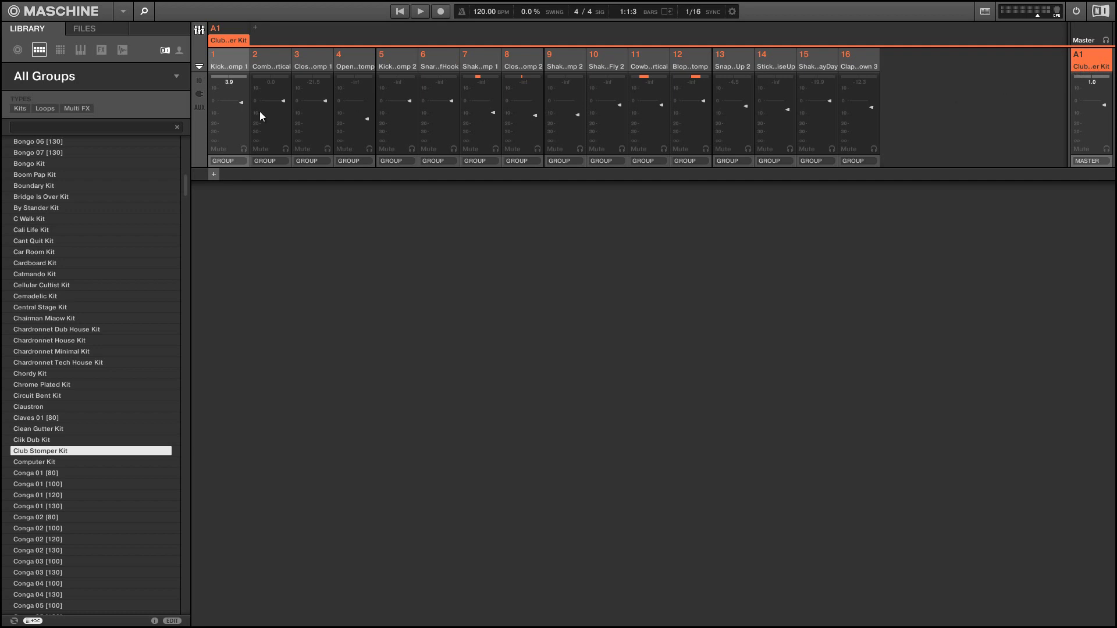
{"action": "left_click", "coordinate": [200, 30]}
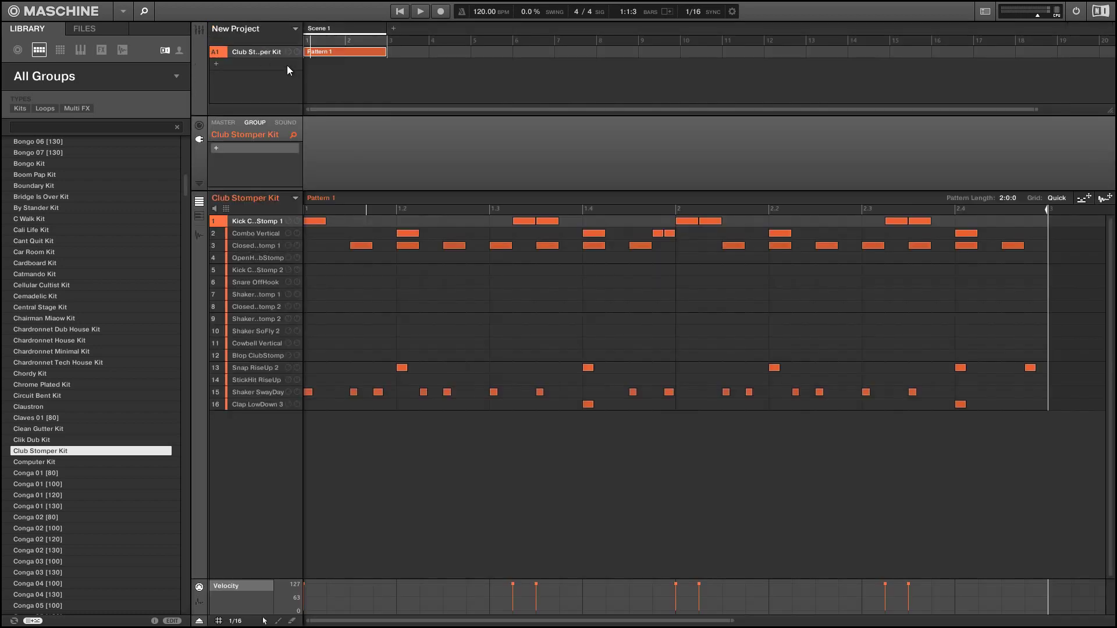
Add an empty Group B1 below the kit and show its first sound's settings.
{"action": "left_click", "coordinate": [216, 63]}
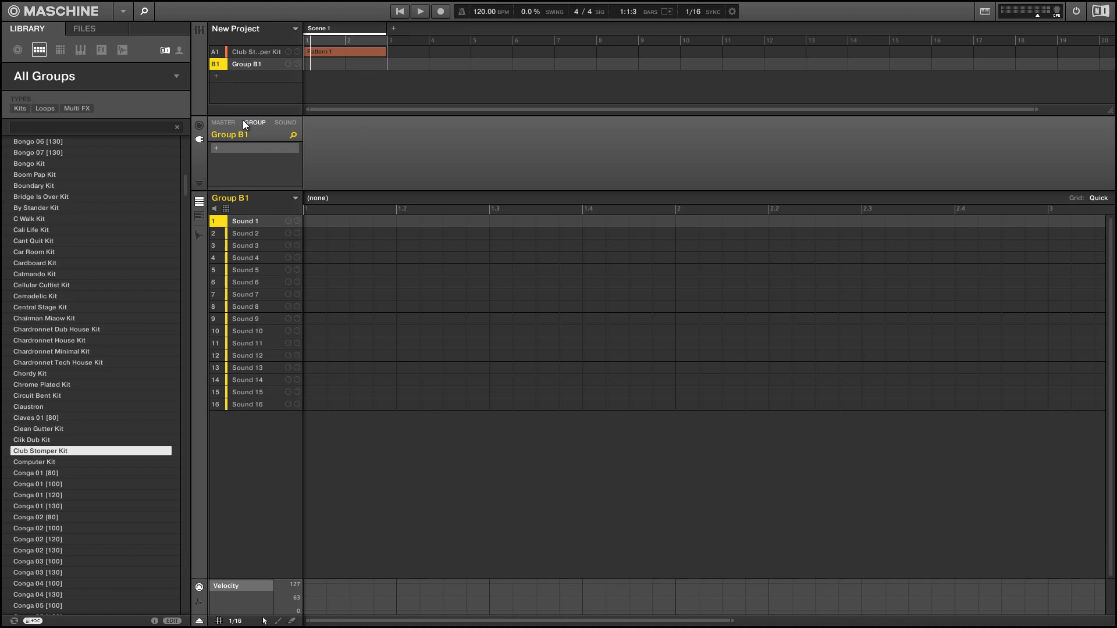
{"action": "left_click", "coordinate": [284, 124]}
Load Reaktor5 FX onto Sound 1 with the TheFinger.rkplr ensemble, then close Reaktor.
{"action": "left_click", "coordinate": [216, 149]}
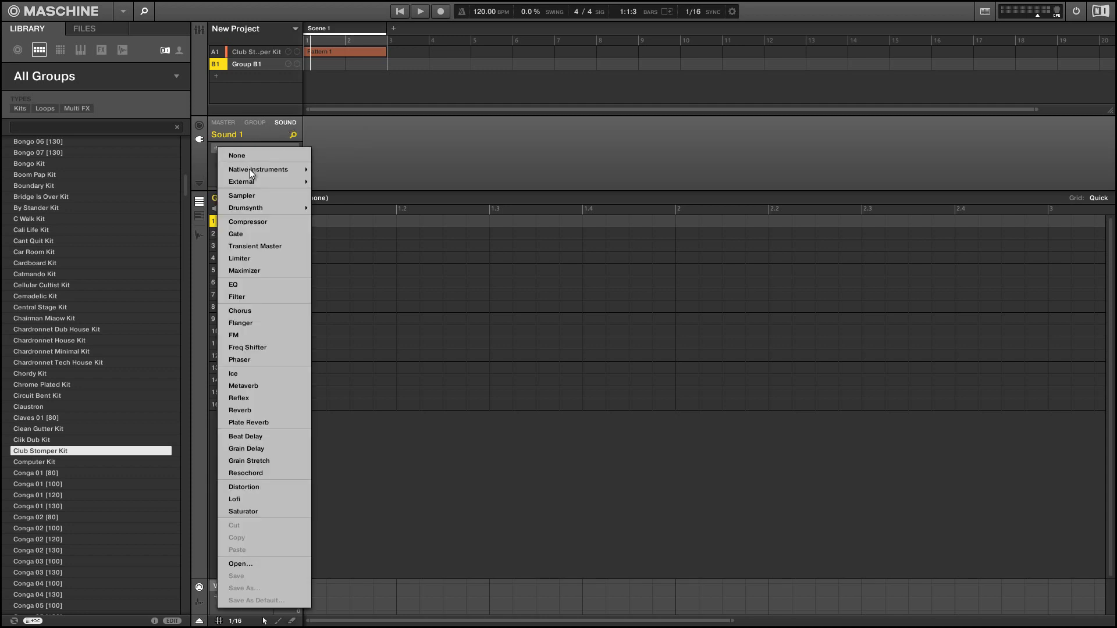
{"action": "mouse_move", "coordinate": [253, 169]}
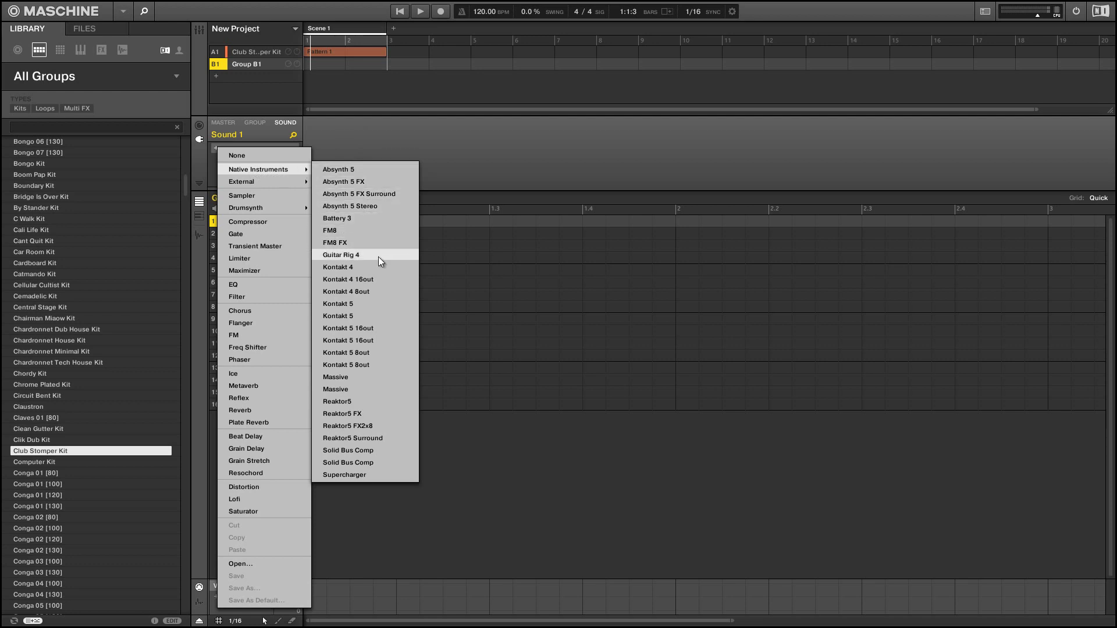
{"action": "left_click", "coordinate": [361, 414]}
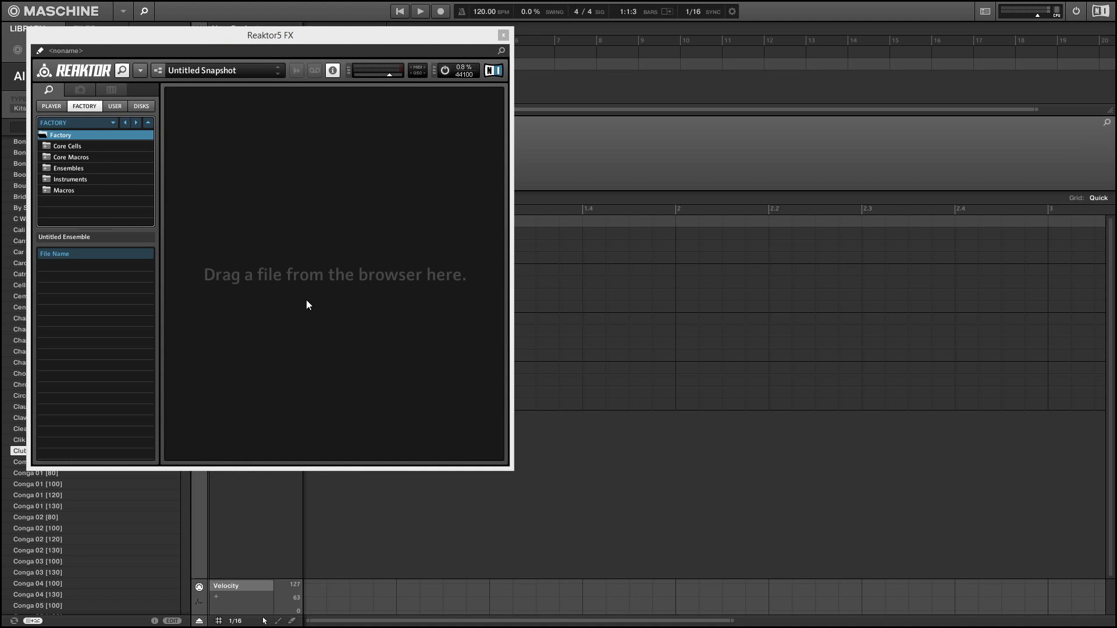
{"action": "left_click_drag", "start_coordinate": [261, 36], "coordinate": [643, 104]}
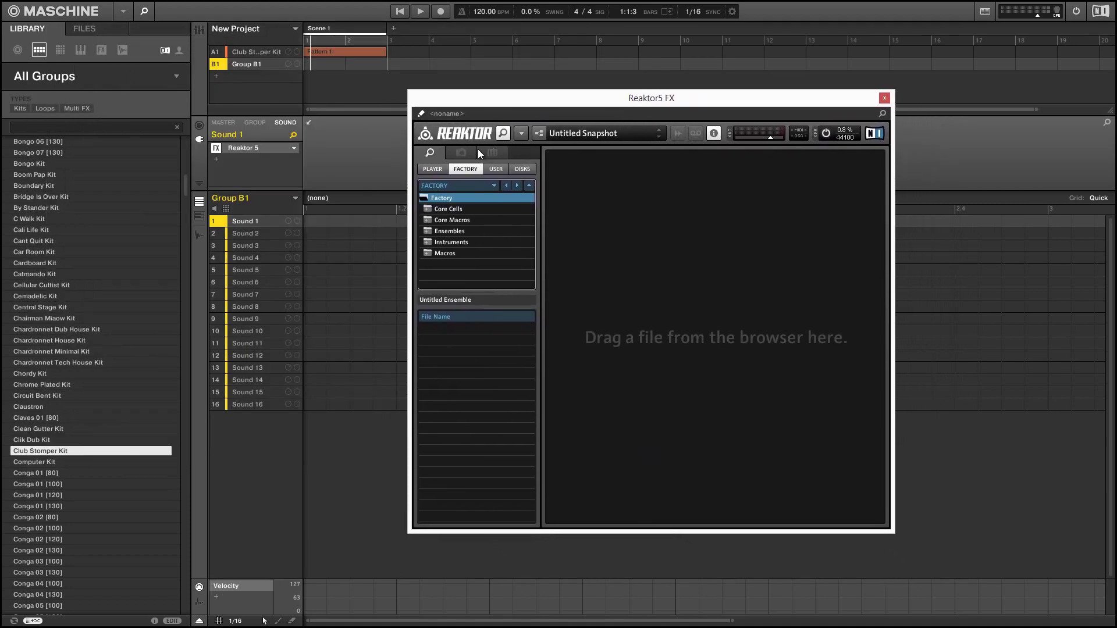
{"action": "left_click", "coordinate": [432, 168]}
{"action": "left_click", "coordinate": [435, 209]}
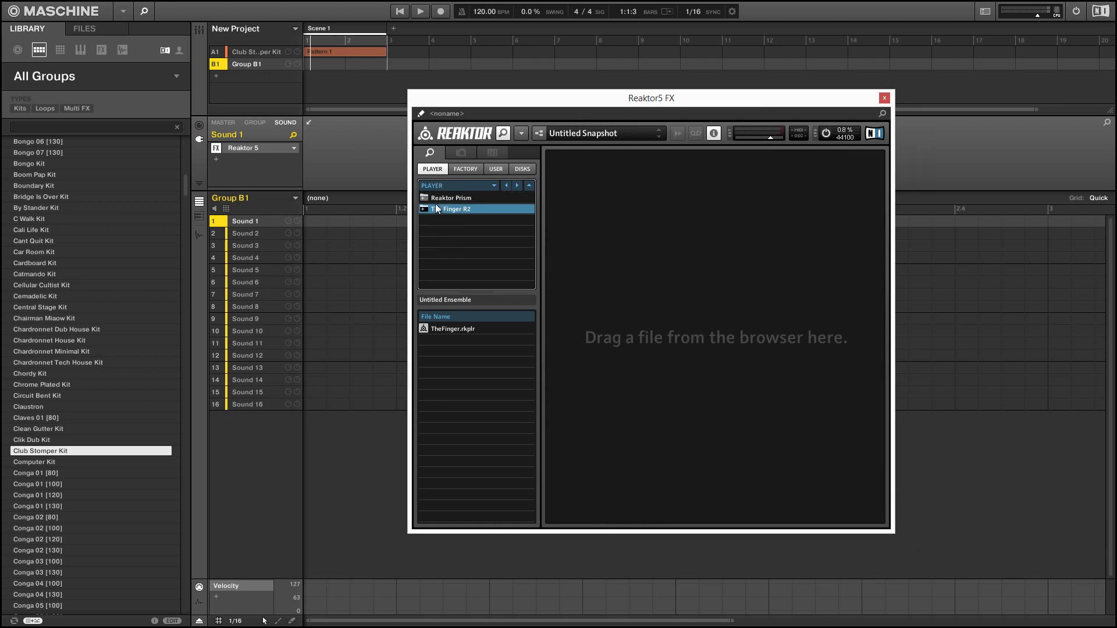
{"action": "double_click", "coordinate": [446, 329]}
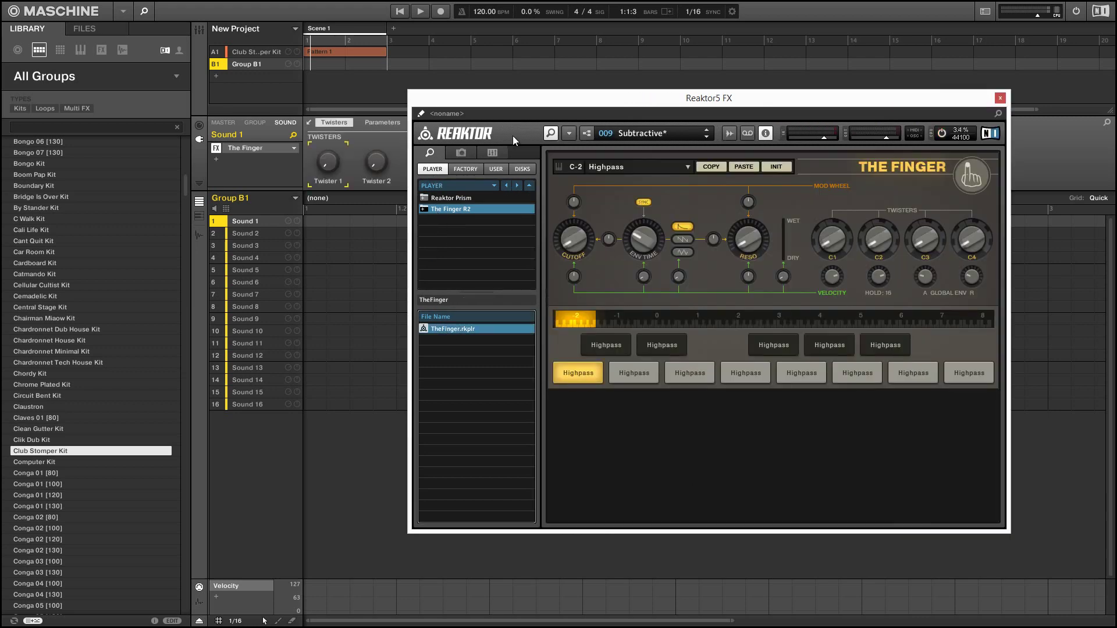
{"action": "left_click", "coordinate": [550, 133]}
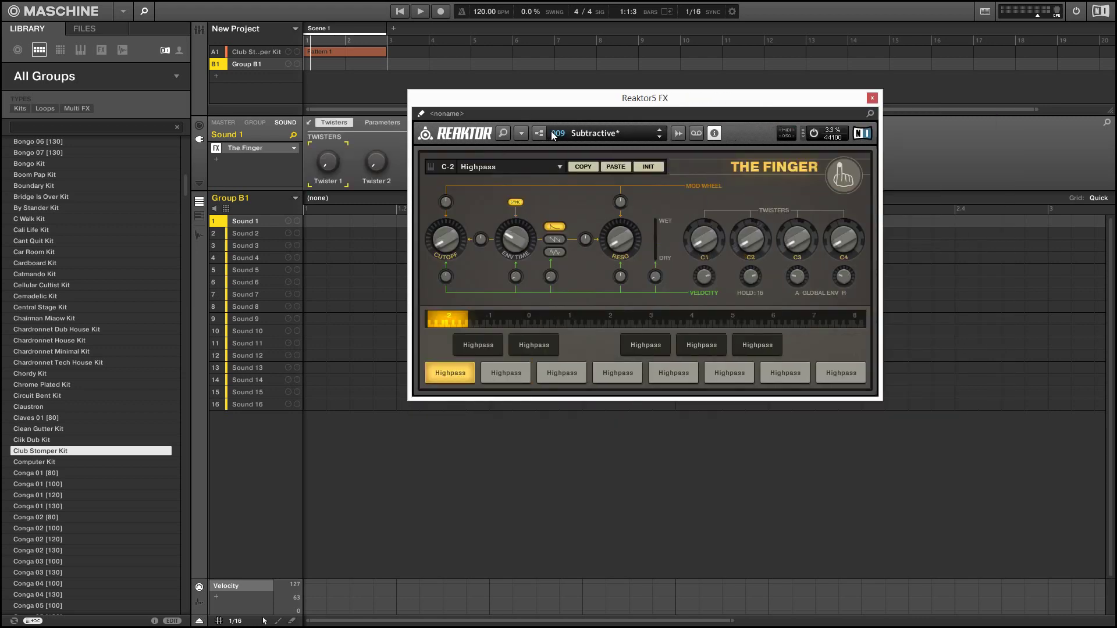
{"action": "left_click", "coordinate": [872, 98]}
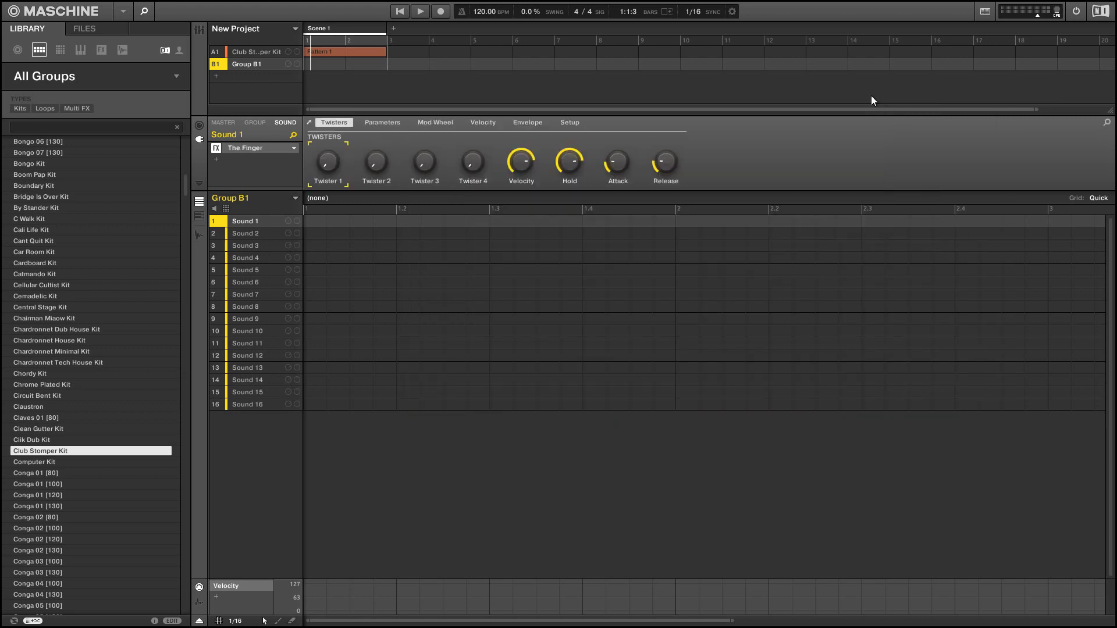
Rename Sound 1 to 'Finger'.
{"action": "double_click", "coordinate": [240, 223]}
{"action": "type", "text": "Finger"}
{"action": "key", "text": "Return"}
Set the Club Stomper Kit group's output Dest. to B1:S1 - Group B1: Finger.
{"action": "left_click", "coordinate": [261, 52]}
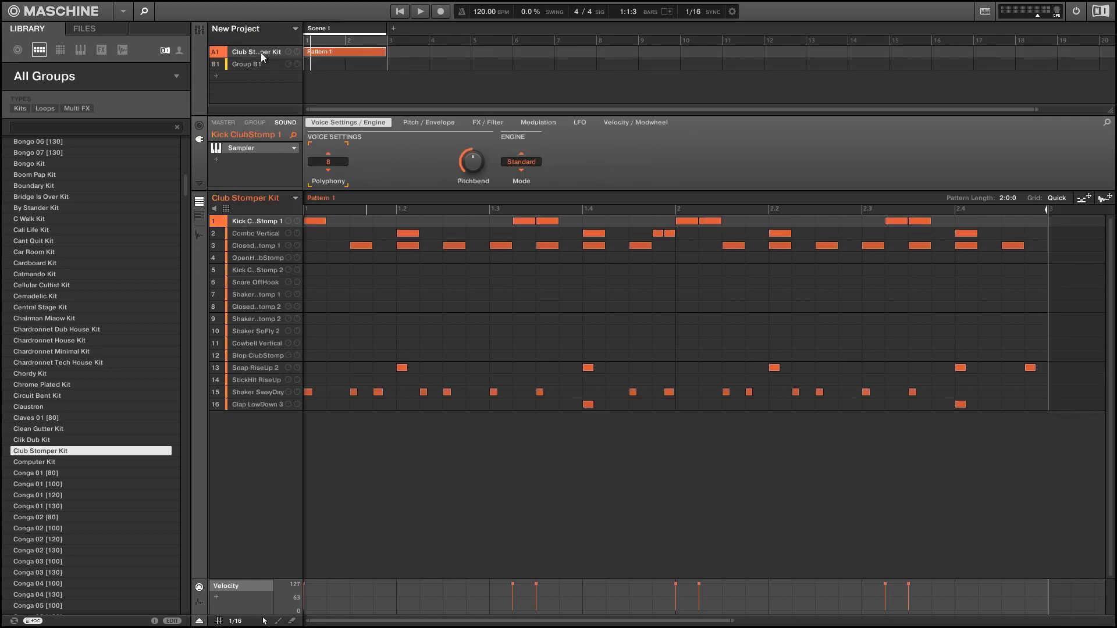
{"action": "left_click", "coordinate": [255, 122]}
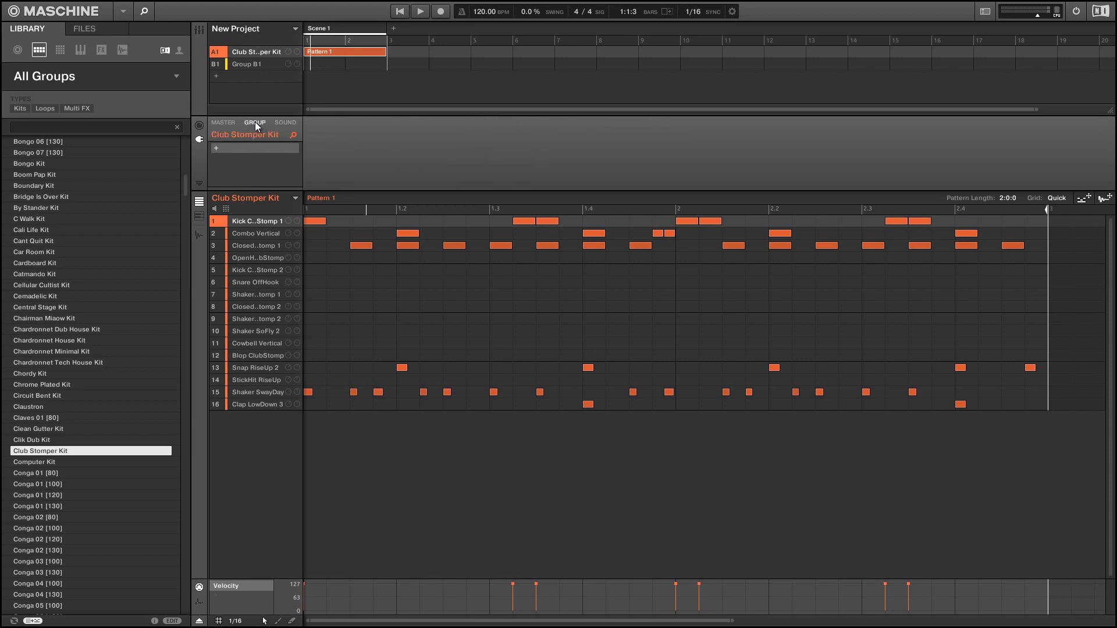
{"action": "left_click", "coordinate": [198, 125]}
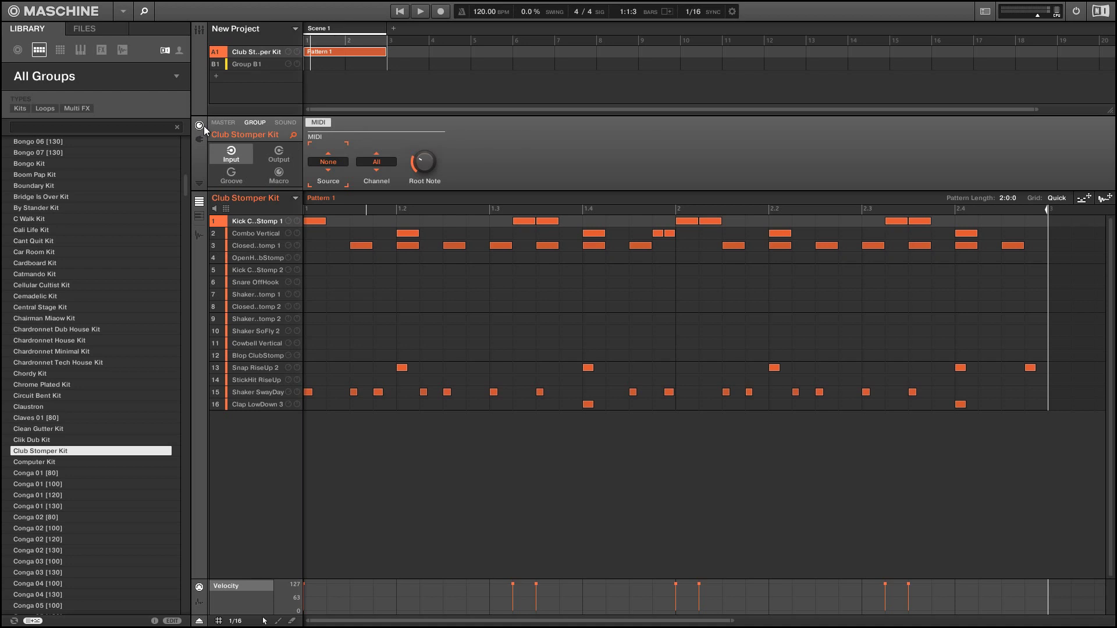
{"action": "left_click", "coordinate": [274, 154]}
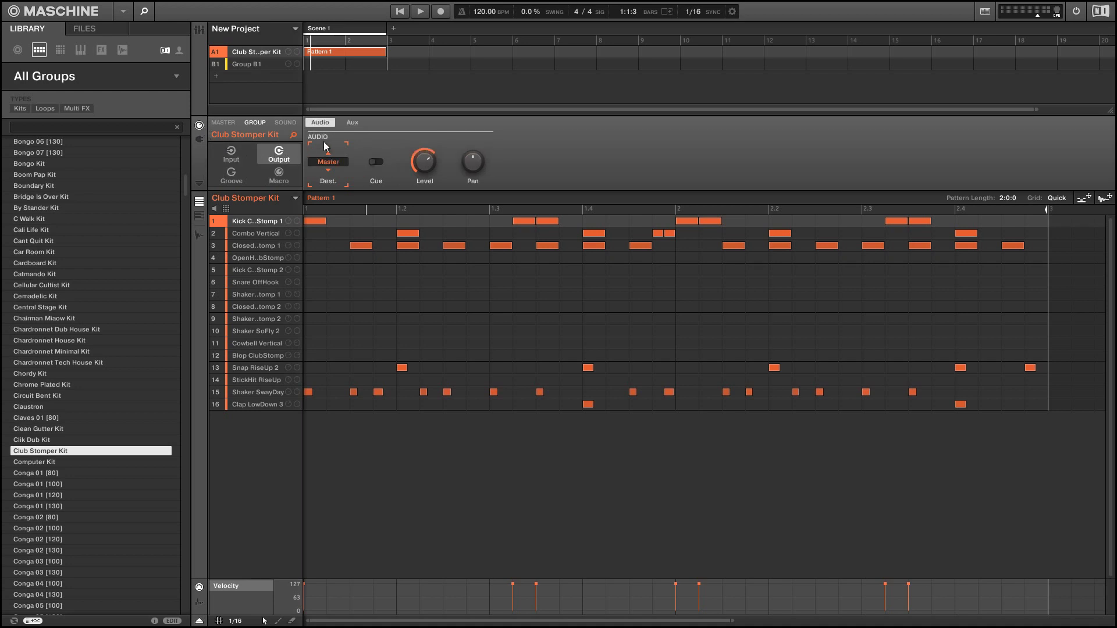
{"action": "left_click", "coordinate": [328, 162]}
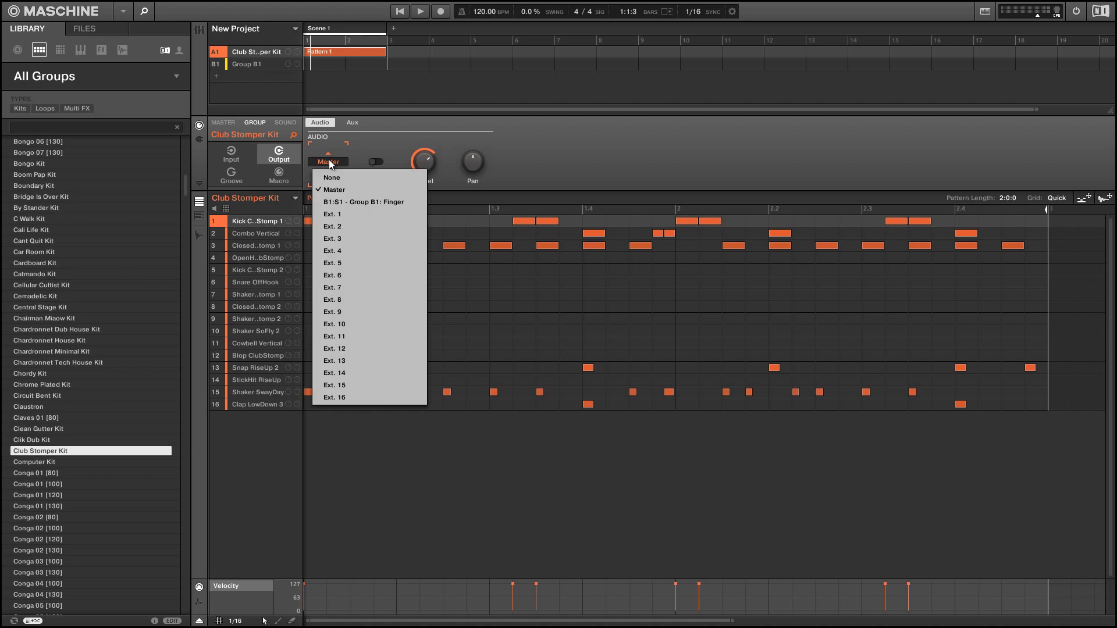
{"action": "left_click", "coordinate": [335, 204]}
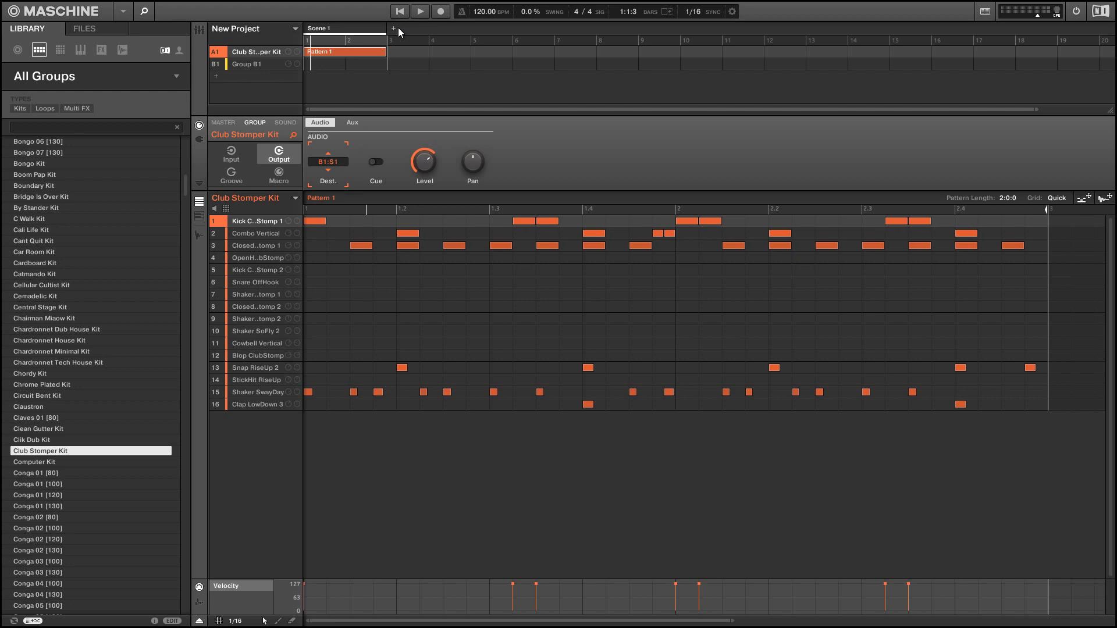
Open The Finger on Group B1's Finger sound and select the 24 - Glitch Chopper preset.
{"action": "left_click", "coordinate": [251, 64]}
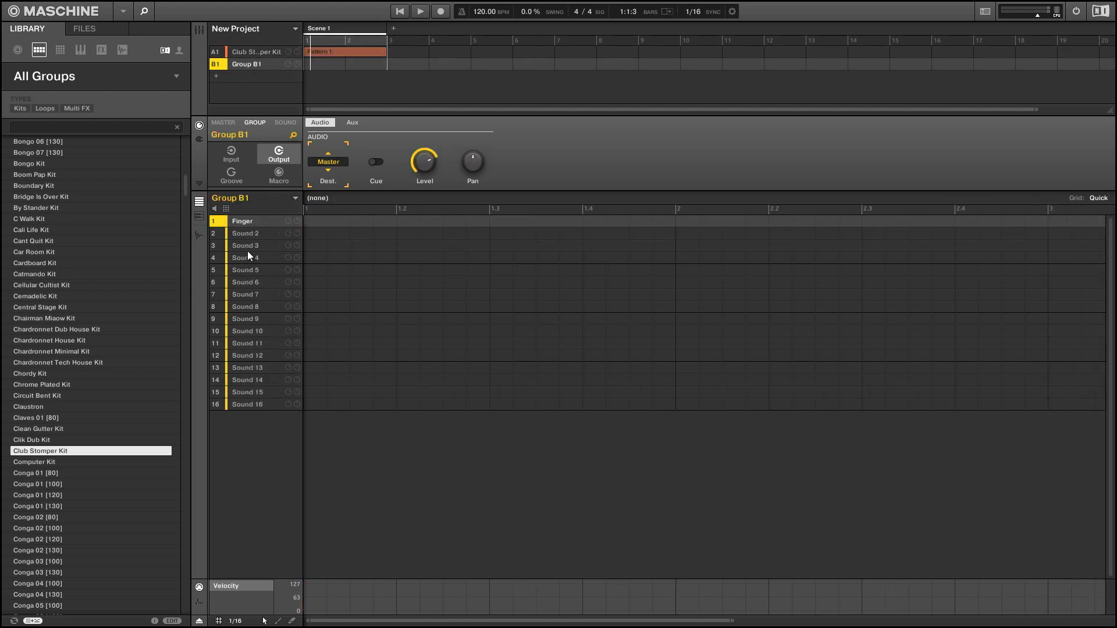
{"action": "left_click", "coordinate": [198, 139]}
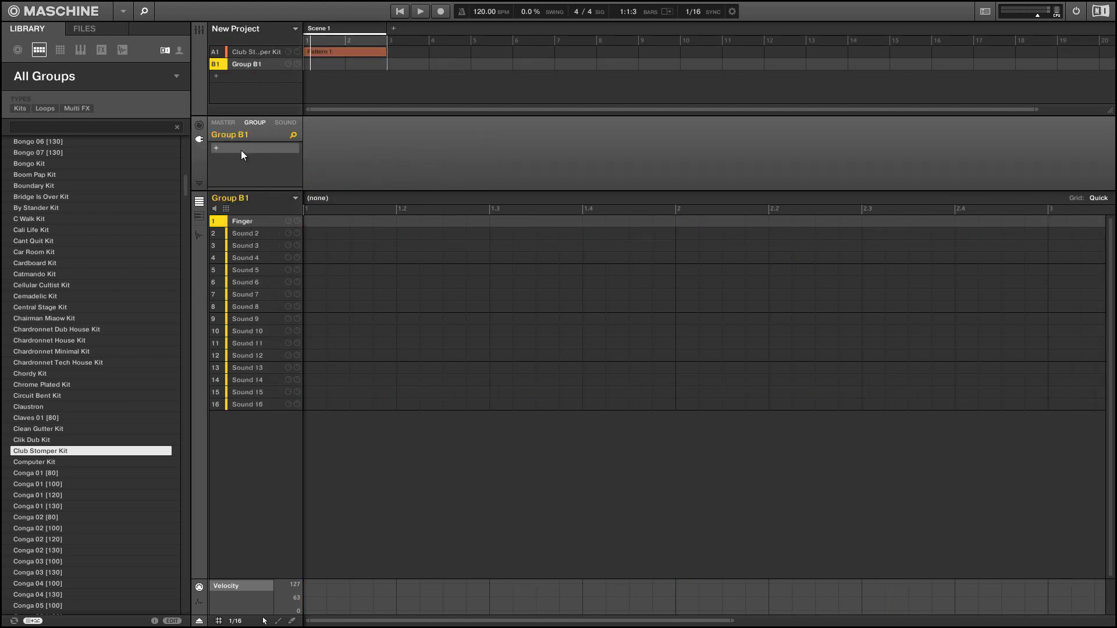
{"action": "left_click", "coordinate": [286, 122]}
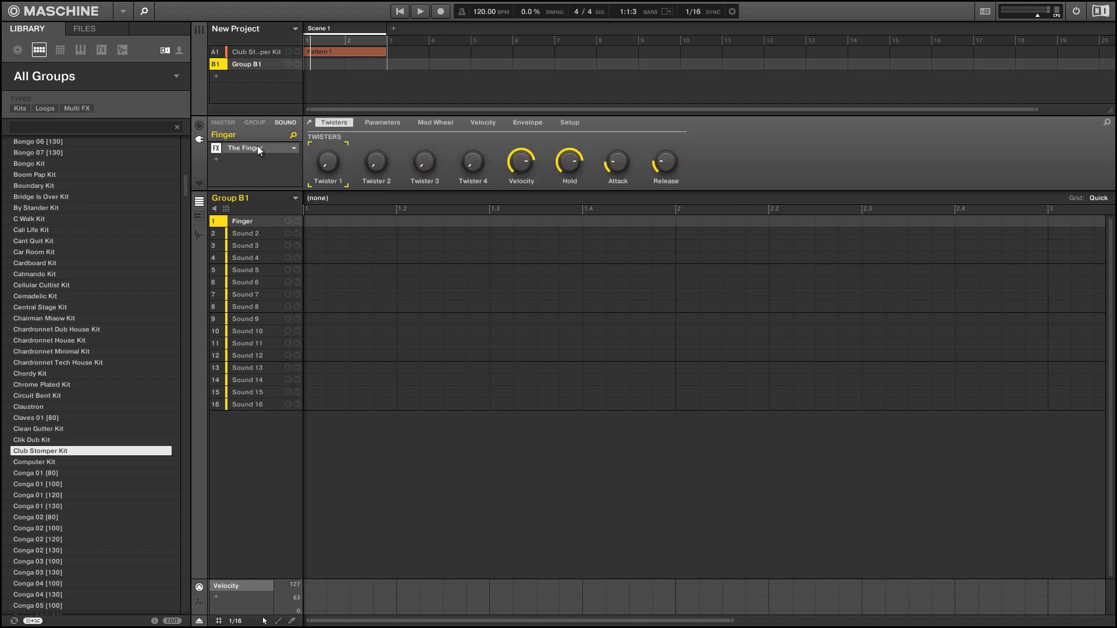
{"action": "left_click", "coordinate": [258, 145]}
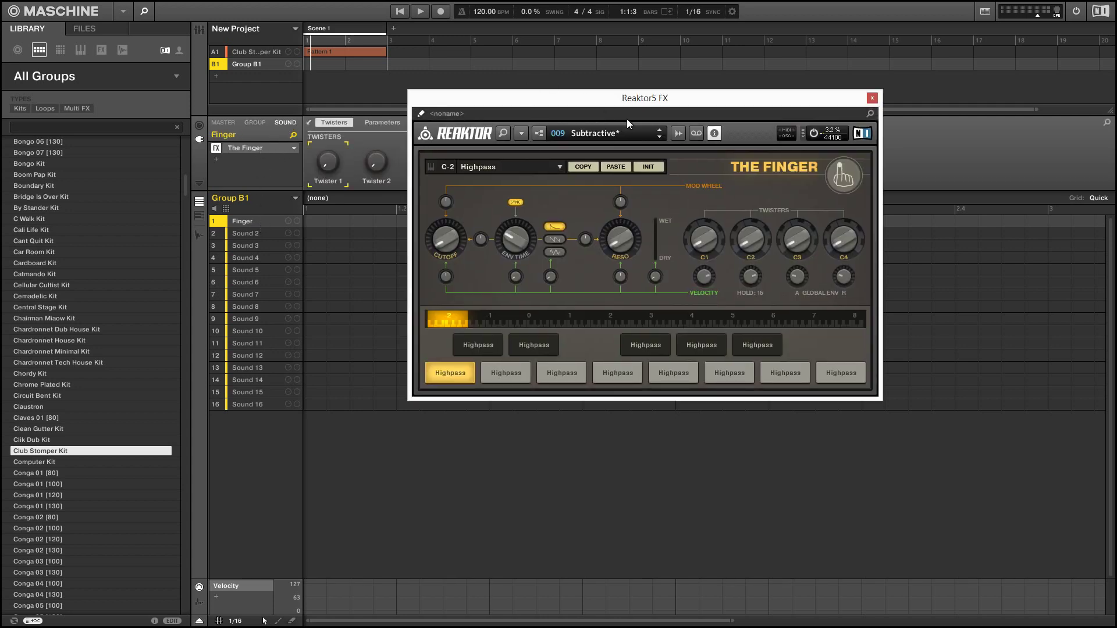
{"action": "left_click", "coordinate": [659, 136]}
{"action": "left_click", "coordinate": [658, 136]}
{"action": "left_click", "coordinate": [658, 136]}
{"action": "left_click", "coordinate": [659, 135]}
{"action": "left_click", "coordinate": [644, 135]}
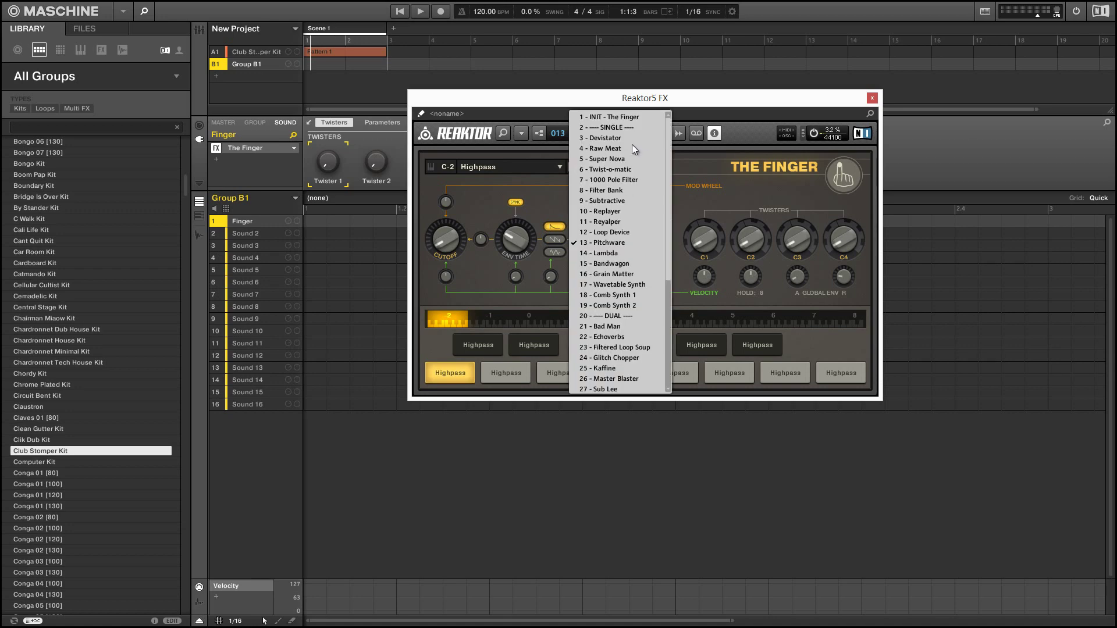
{"action": "left_click", "coordinate": [621, 357]}
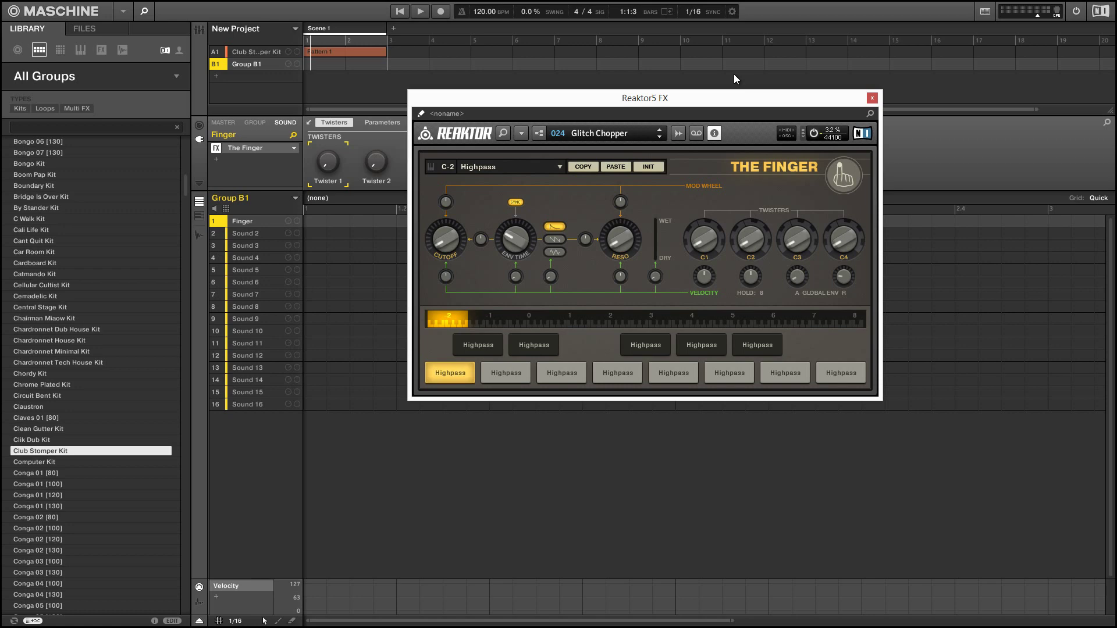
{"action": "left_click_drag", "start_coordinate": [848, 104], "coordinate": [799, 111]}
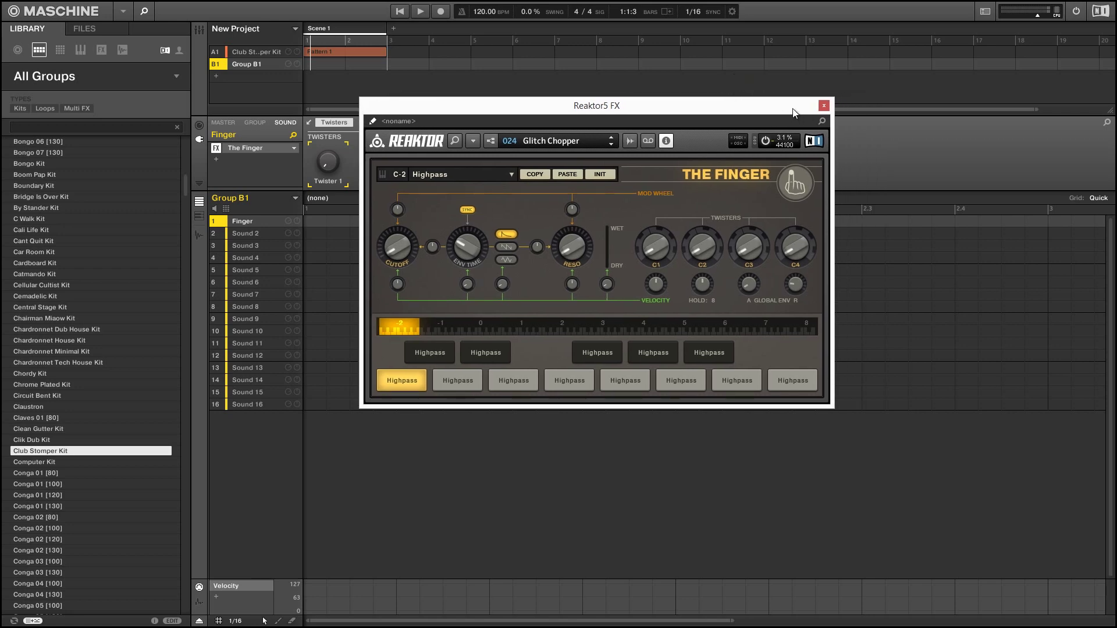
Close Reaktor, play the project with the pattern editor in keyboard view, then stop.
{"action": "left_click", "coordinate": [824, 106]}
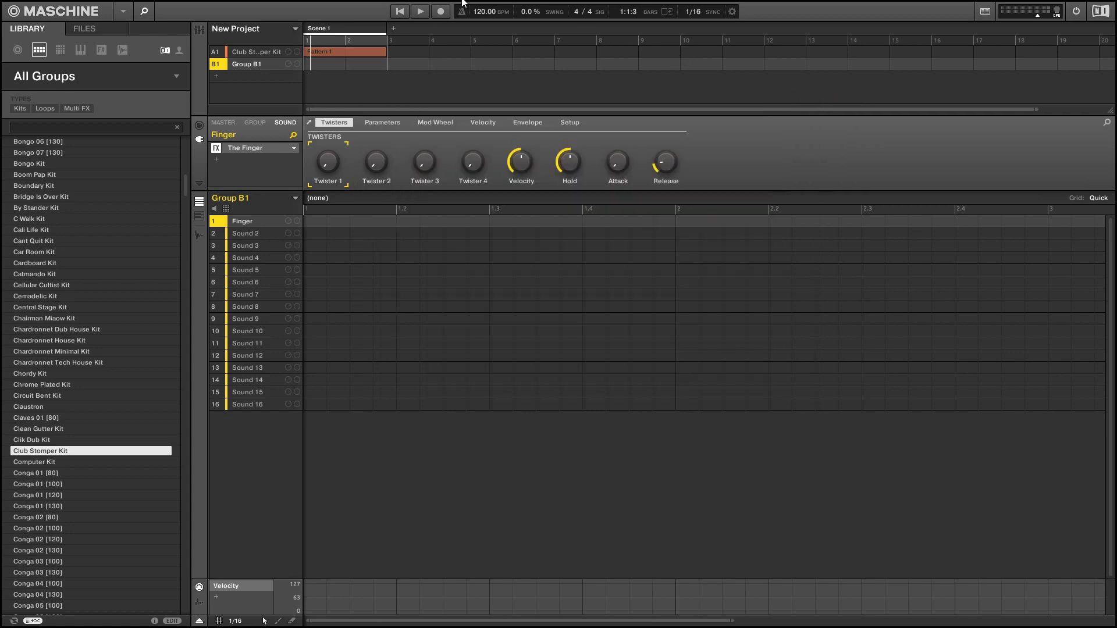
{"action": "left_click", "coordinate": [419, 12]}
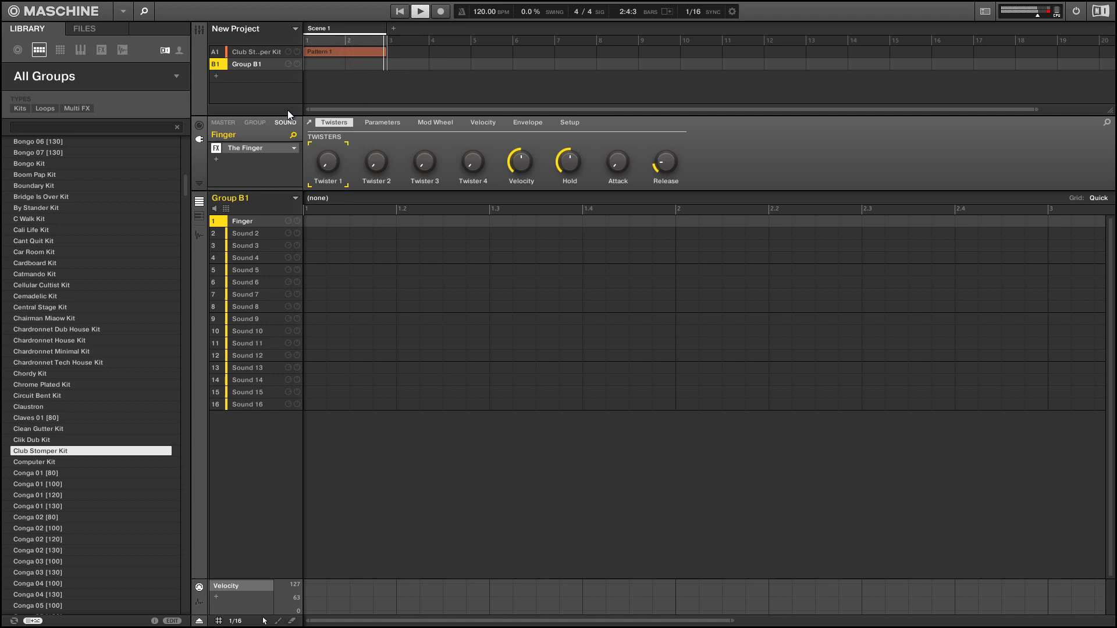
{"action": "left_click", "coordinate": [199, 217]}
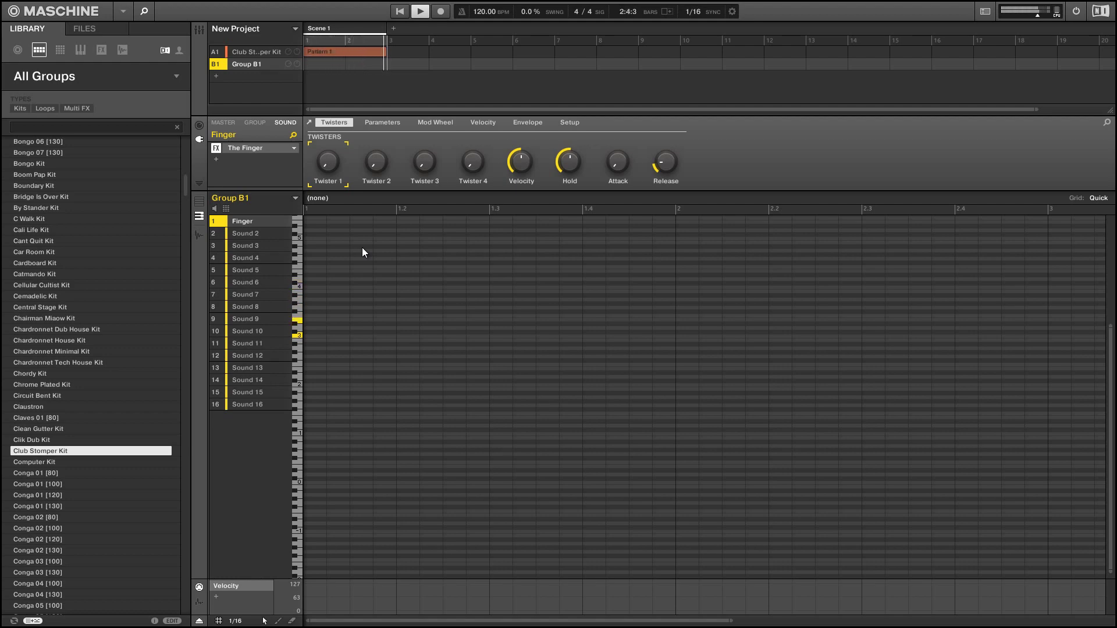
{"action": "left_click", "coordinate": [428, 15]}
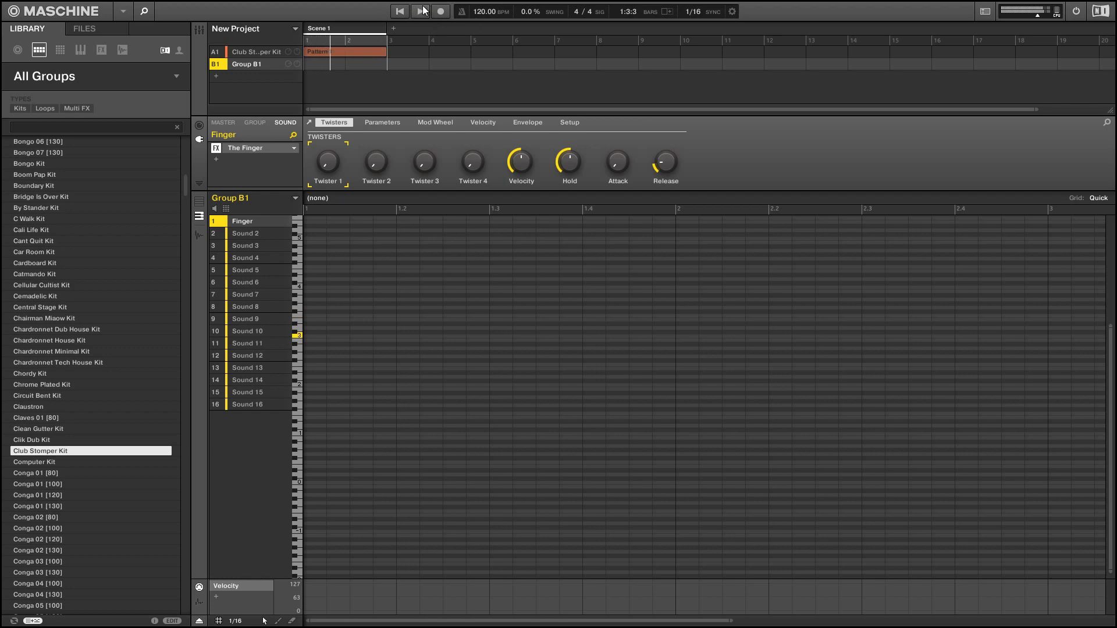
Add a new Group C1 and load the Congolezi Kit into it.
{"action": "left_click", "coordinate": [216, 76]}
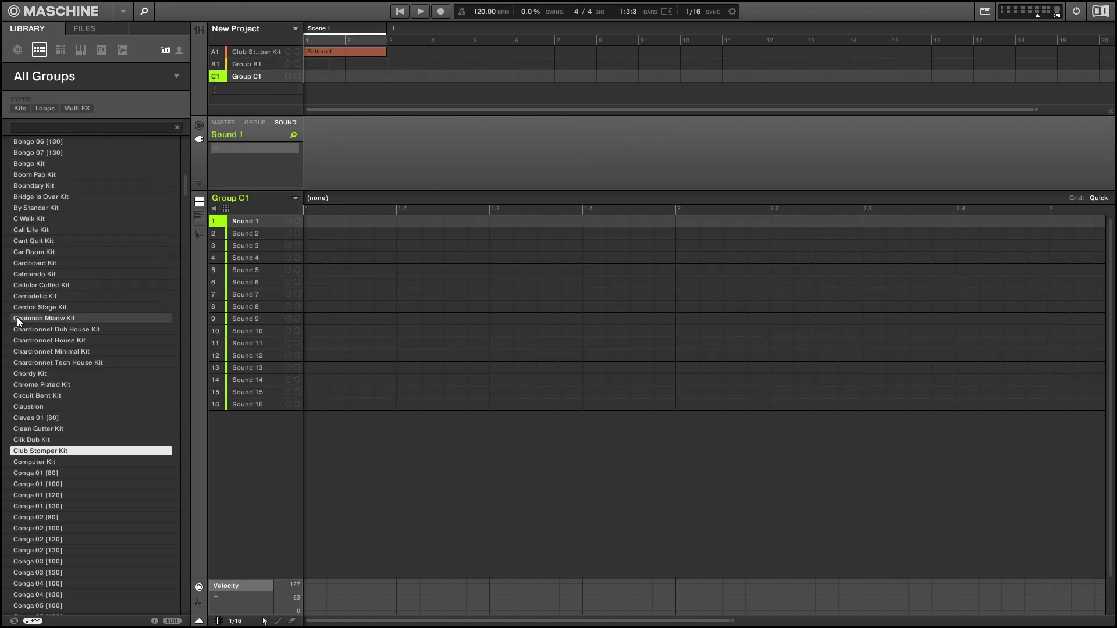
{"action": "scroll", "coordinate": [89, 349], "scroll_direction": "down", "scroll_amount": 5}
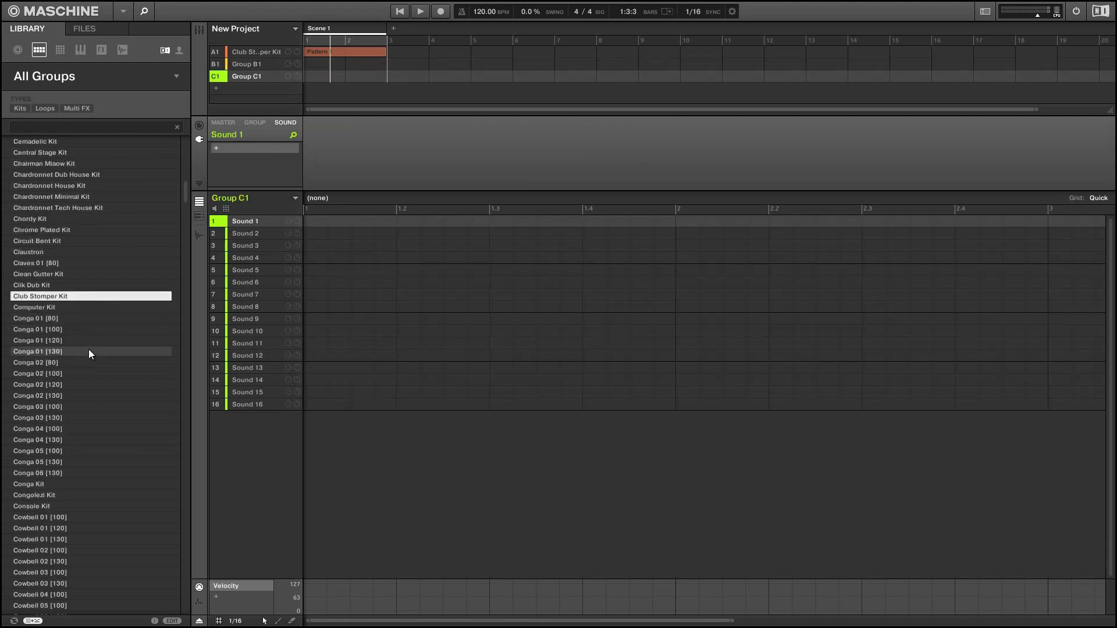
{"action": "double_click", "coordinate": [24, 495]}
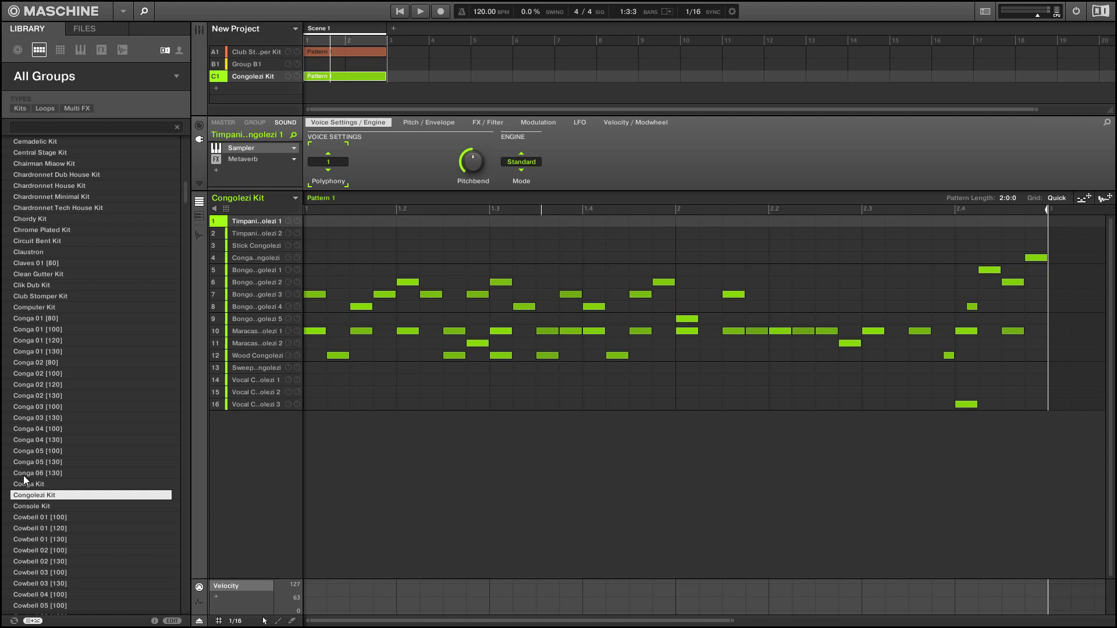
Route the Congolezi Kit's output to B1:S1, start playback, and select Group B1.
{"action": "left_click", "coordinate": [255, 123]}
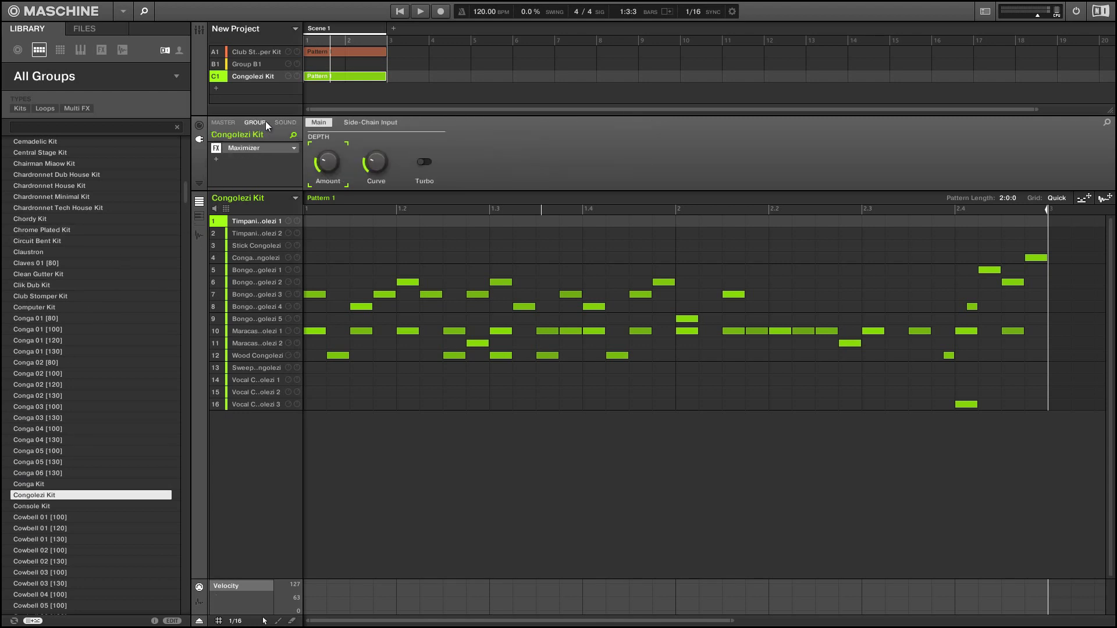
{"action": "left_click", "coordinate": [201, 127]}
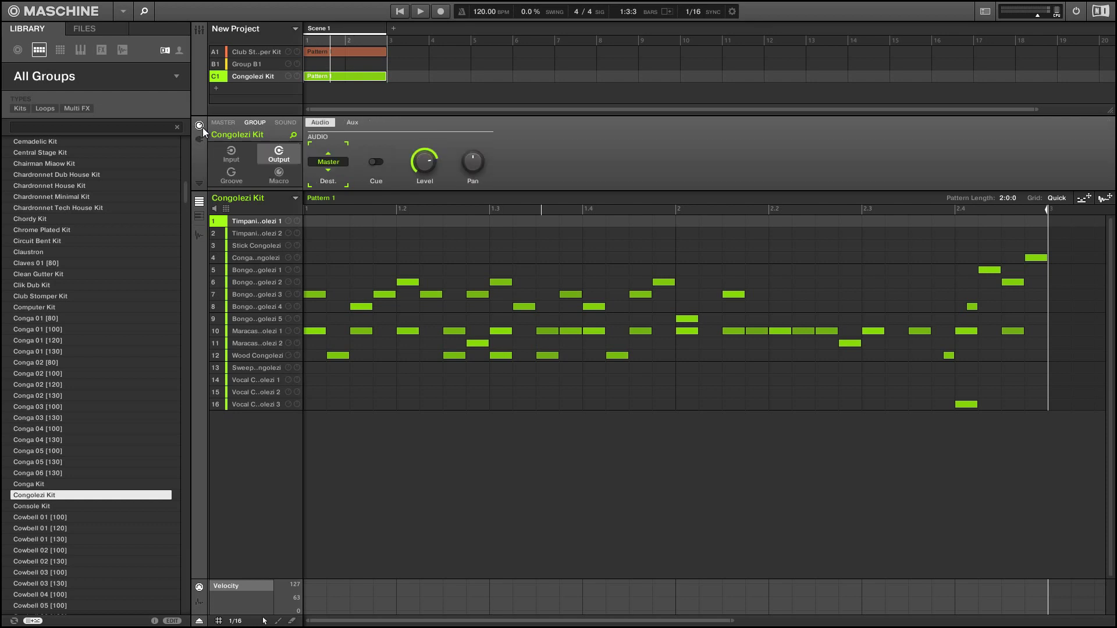
{"action": "left_click", "coordinate": [329, 161]}
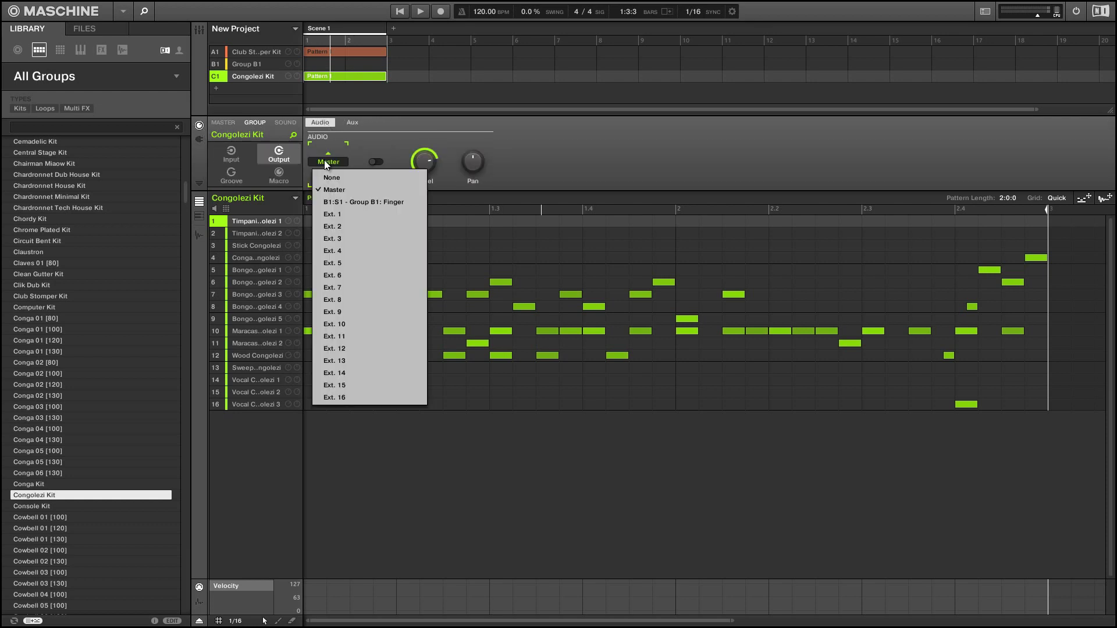
{"action": "left_click", "coordinate": [347, 202]}
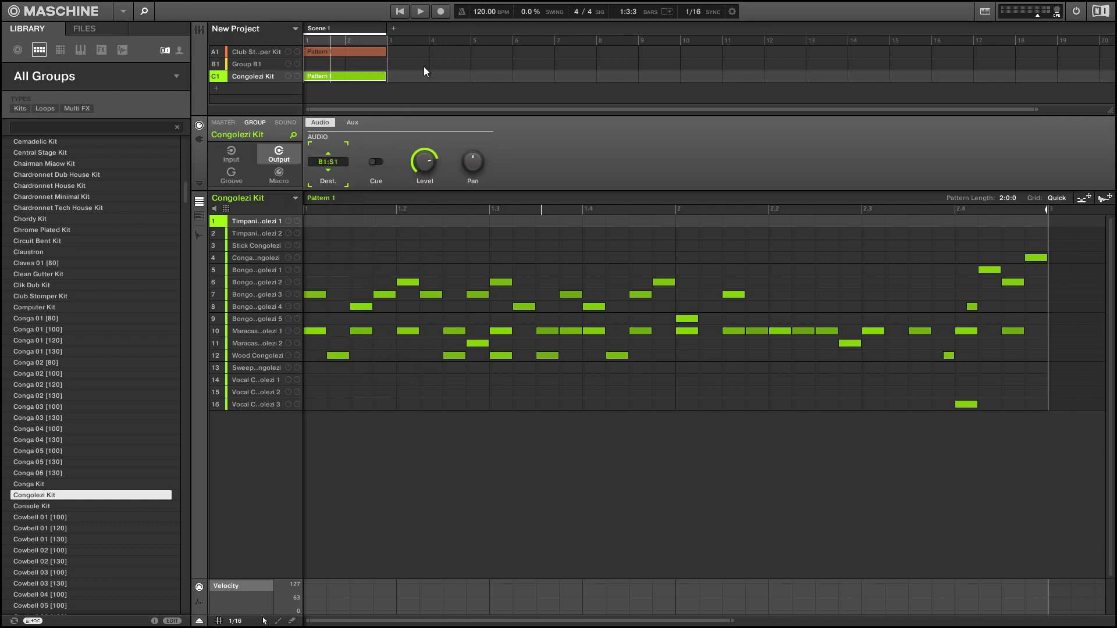
{"action": "left_click", "coordinate": [417, 13]}
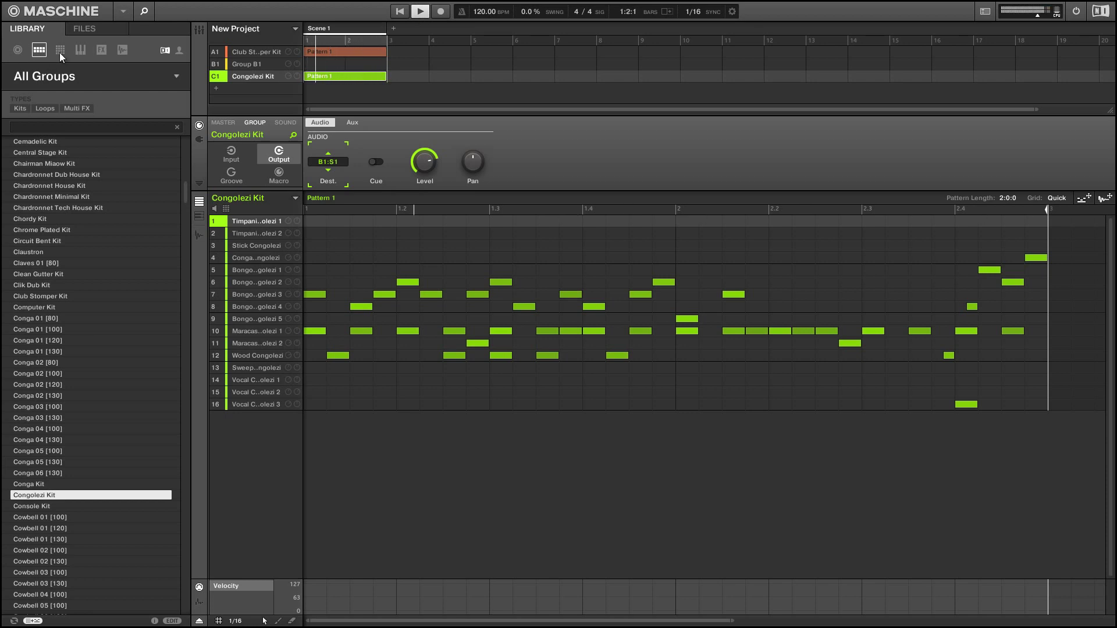
{"action": "left_click", "coordinate": [246, 62]}
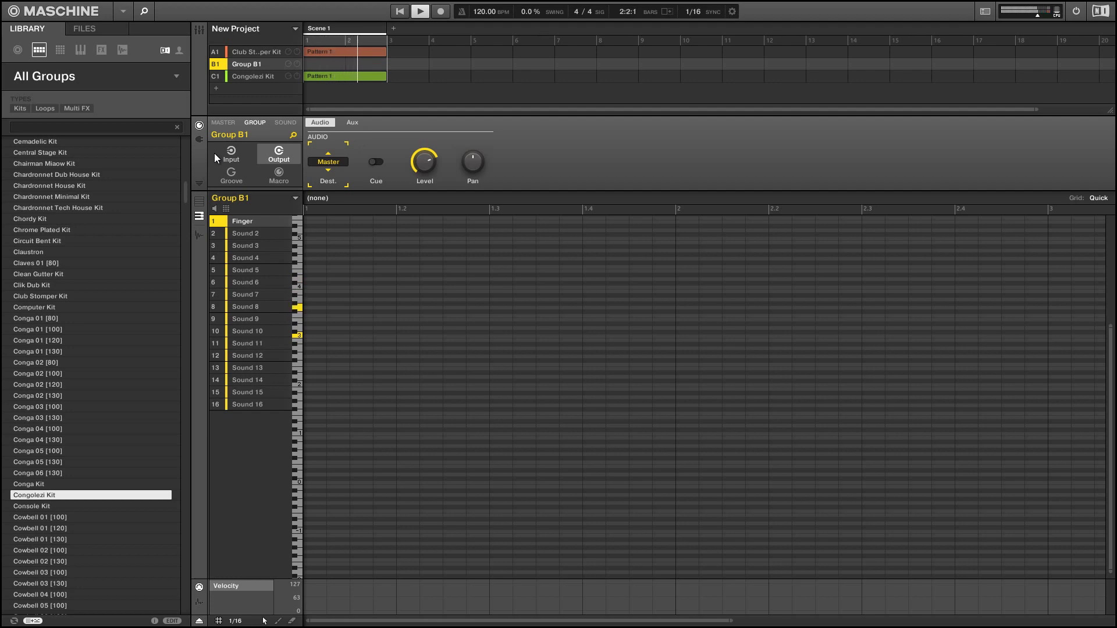
Stop playback and add a one-bar empty Pattern 1 in Group B1's arranger row.
{"action": "left_click", "coordinate": [421, 13]}
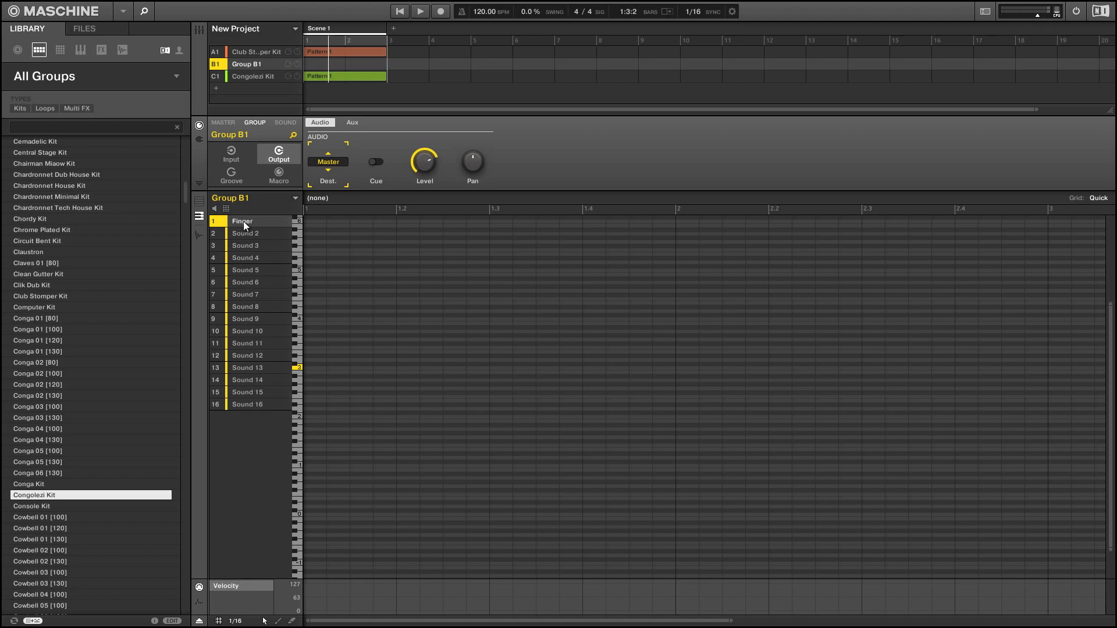
{"action": "left_click", "coordinate": [319, 64]}
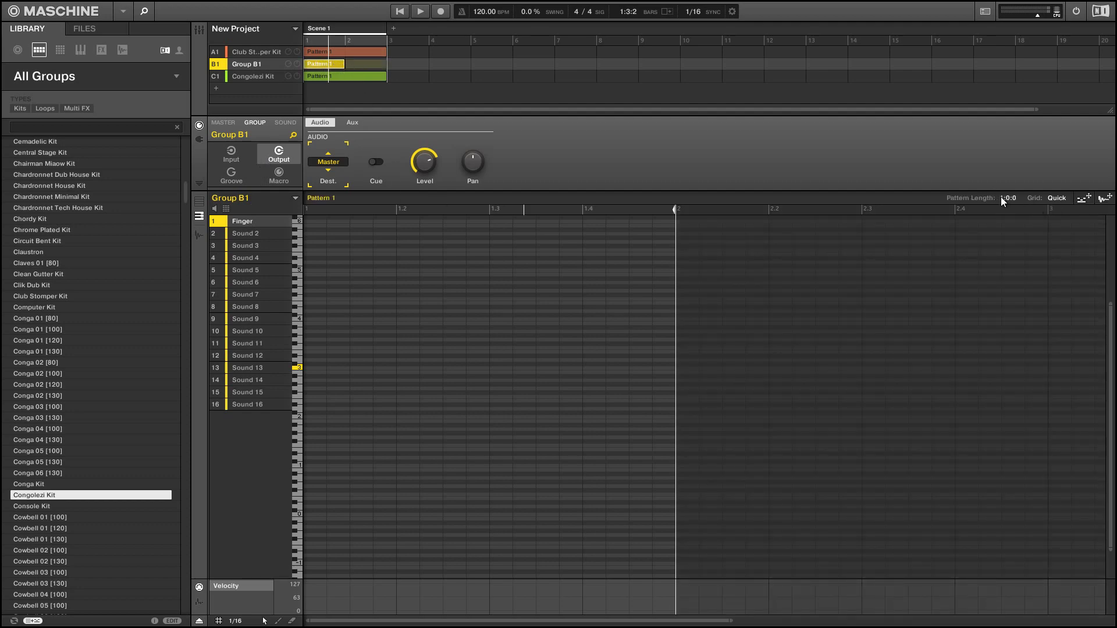
Set Pattern Length to 2:0:0 and place six Finger notes, lengthening the last one.
{"action": "scroll", "coordinate": [1000, 198], "scroll_direction": "up", "scroll_amount": 3}
{"action": "scroll", "coordinate": [1001, 199], "scroll_direction": "down", "scroll_amount": 2}
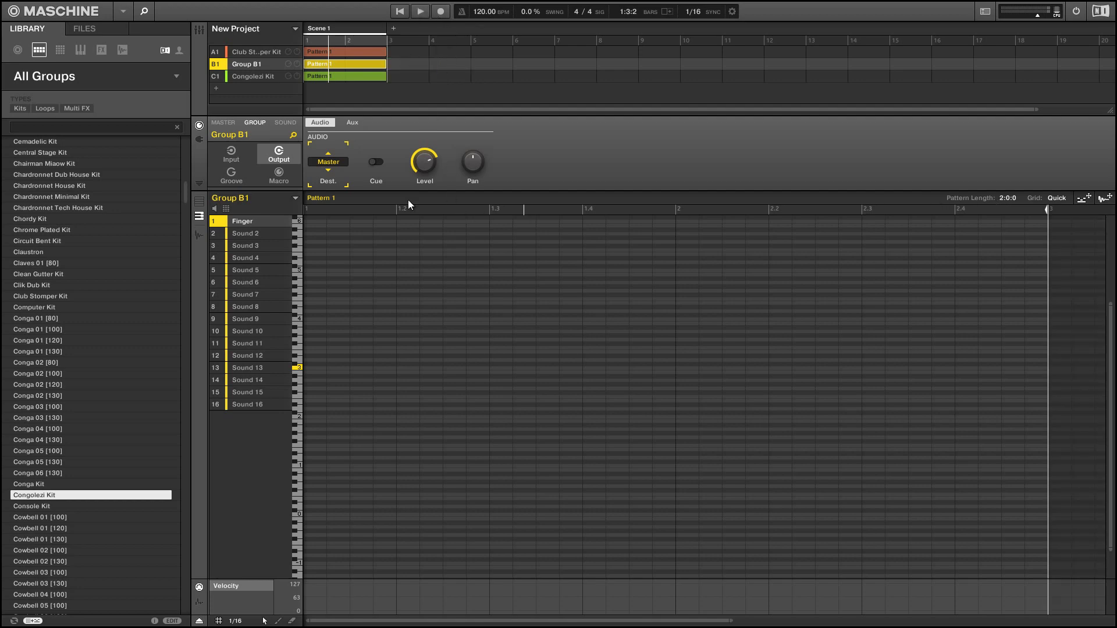
{"action": "left_click", "coordinate": [358, 369]}
{"action": "left_click", "coordinate": [440, 339]}
{"action": "left_click", "coordinate": [514, 372]}
{"action": "left_click", "coordinate": [666, 340]}
{"action": "left_click", "coordinate": [734, 323]}
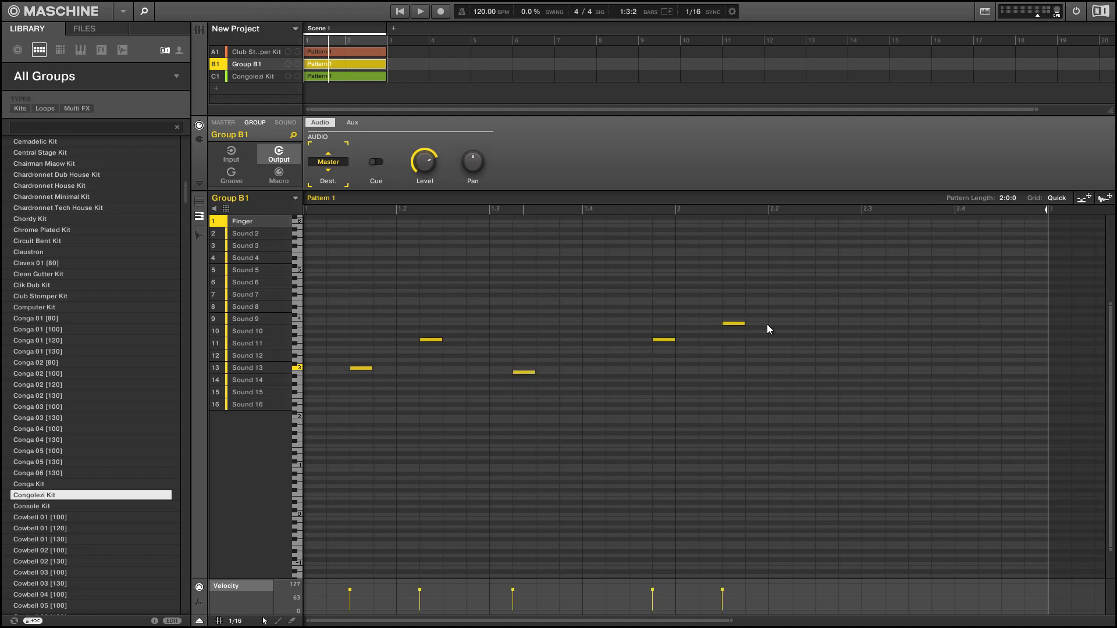
{"action": "left_click", "coordinate": [827, 360]}
{"action": "left_click_drag", "start_coordinate": [839, 361], "coordinate": [864, 357]}
Add six more notes across both bars, lengthening the final Sound 13 note.
{"action": "left_click", "coordinate": [920, 349]}
{"action": "left_click", "coordinate": [1014, 370]}
{"action": "left_click_drag", "start_coordinate": [1026, 367], "coordinate": [1047, 367]}
{"action": "left_click", "coordinate": [342, 336]}
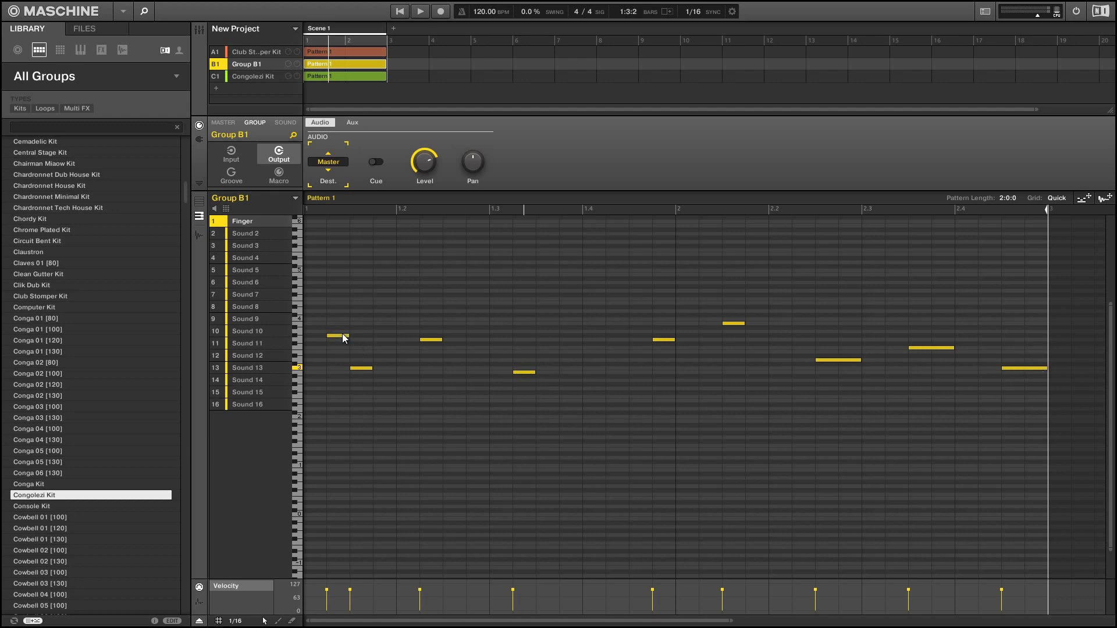
{"action": "left_click", "coordinate": [458, 368]}
{"action": "left_click", "coordinate": [595, 332]}
{"action": "left_click", "coordinate": [779, 369]}
Start playback and add eight more notes through both bars while it plays.
{"action": "left_click", "coordinate": [419, 15]}
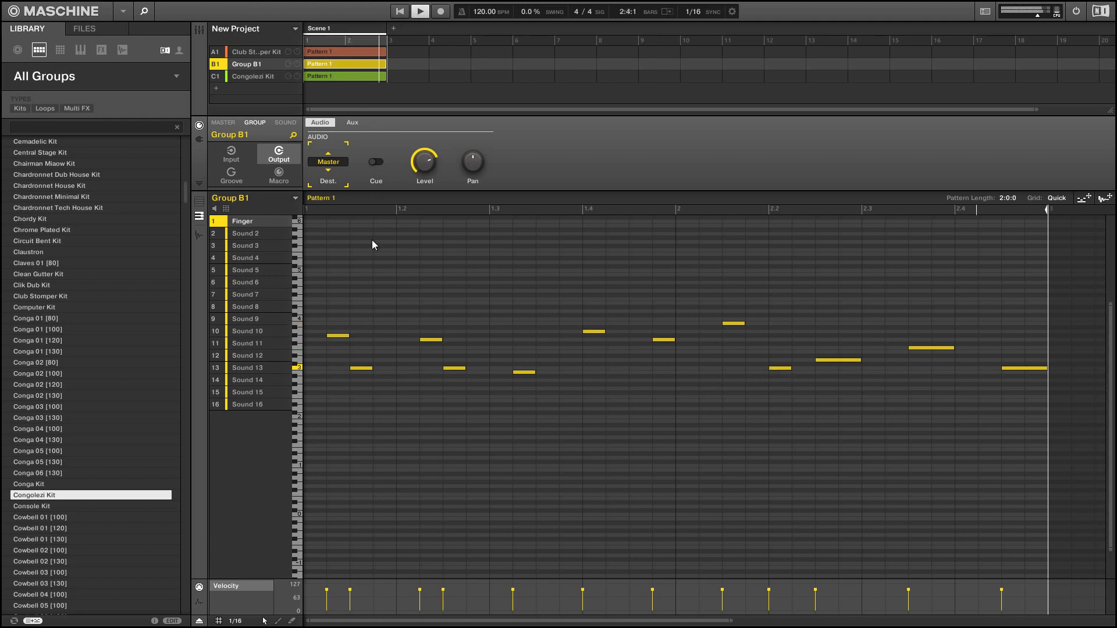
{"action": "left_click", "coordinate": [315, 393]}
{"action": "left_click", "coordinate": [406, 369]}
{"action": "left_click", "coordinate": [498, 336]}
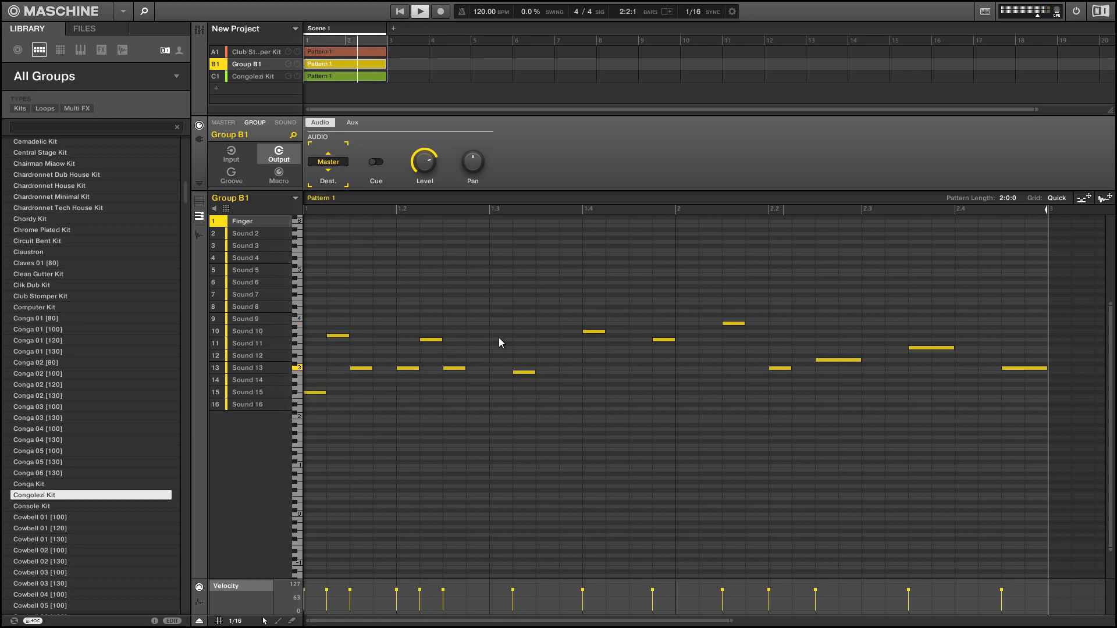
{"action": "left_click", "coordinate": [616, 372]}
{"action": "left_click", "coordinate": [712, 373]}
{"action": "left_click", "coordinate": [804, 336]}
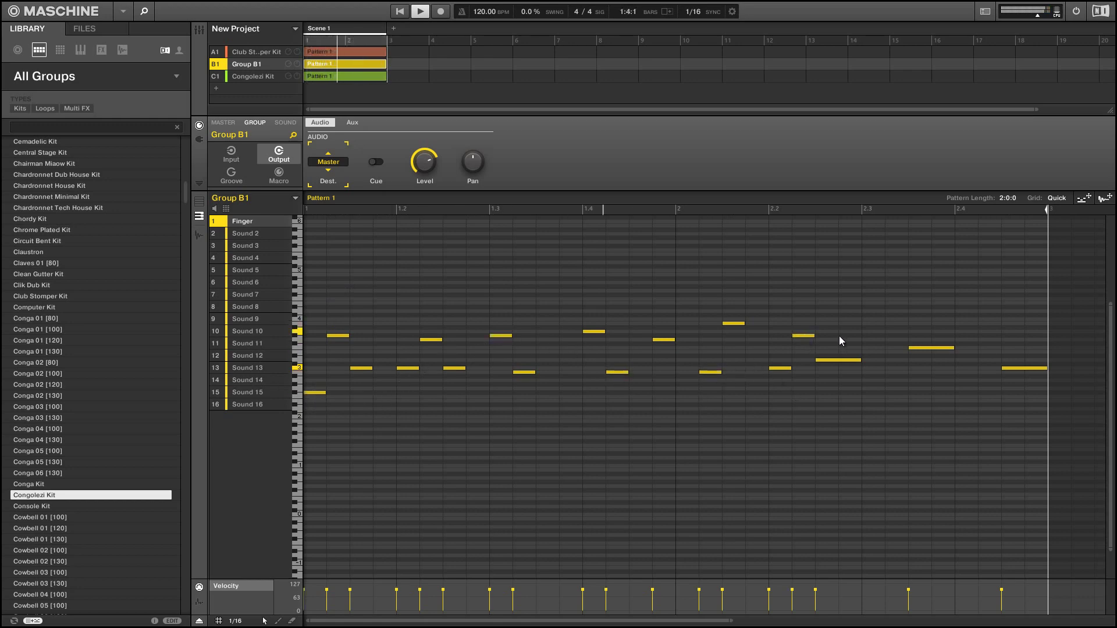
{"action": "left_click", "coordinate": [899, 400]}
{"action": "left_click", "coordinate": [983, 364]}
Stop playback, reopen The Finger's Reaktor window, and check its effect-type list without changing it.
{"action": "left_click", "coordinate": [422, 11]}
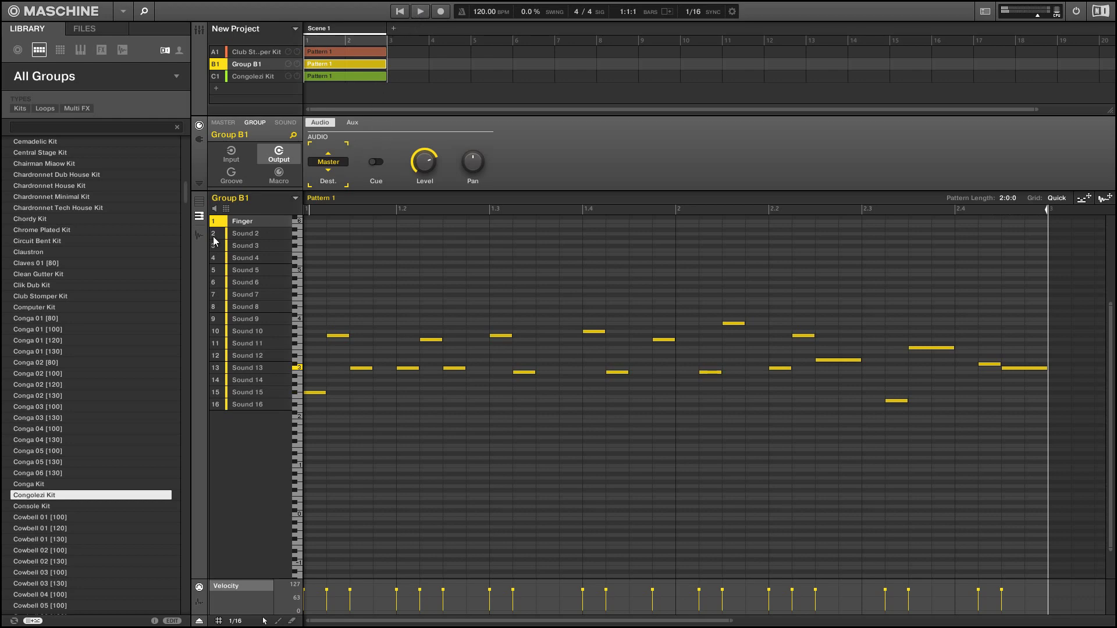
{"action": "left_click", "coordinate": [199, 140]}
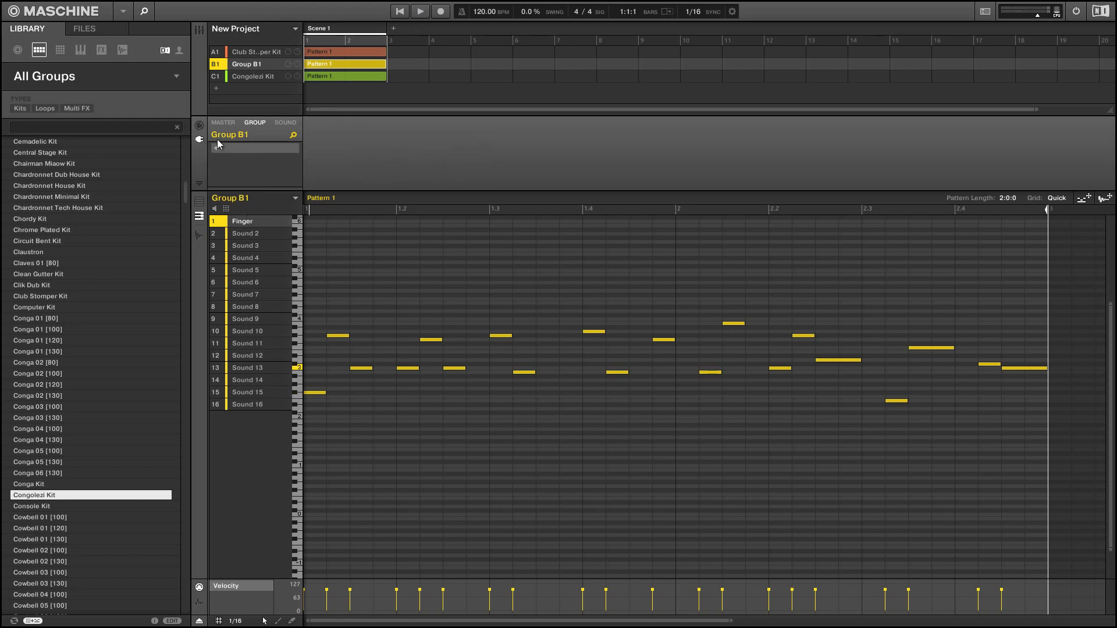
{"action": "left_click", "coordinate": [285, 124]}
{"action": "left_click", "coordinate": [246, 148]}
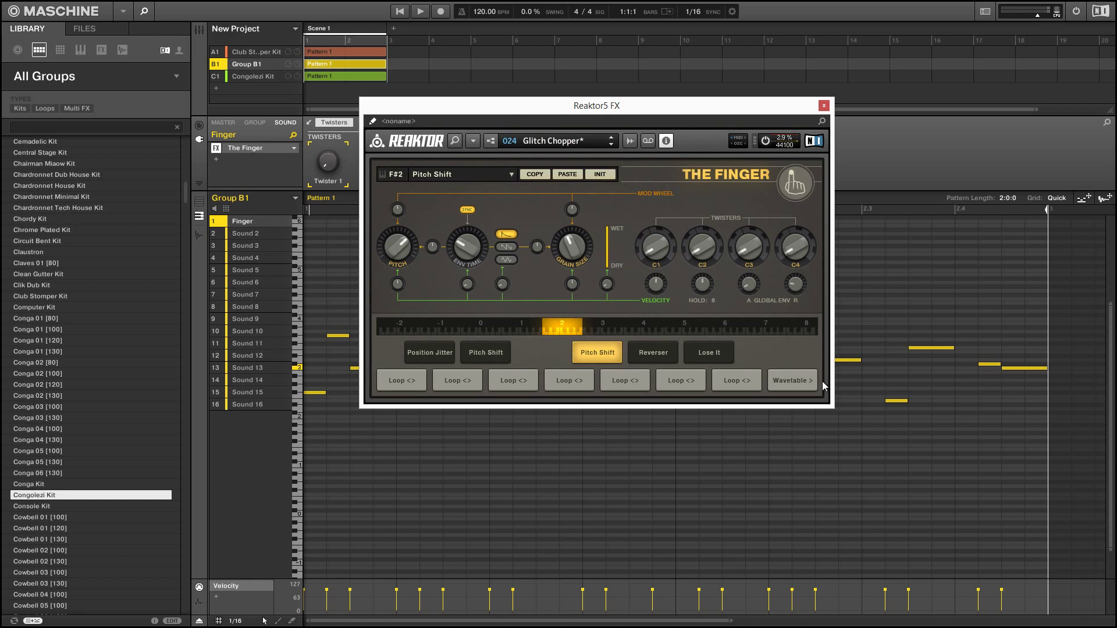
{"action": "left_click", "coordinate": [466, 174]}
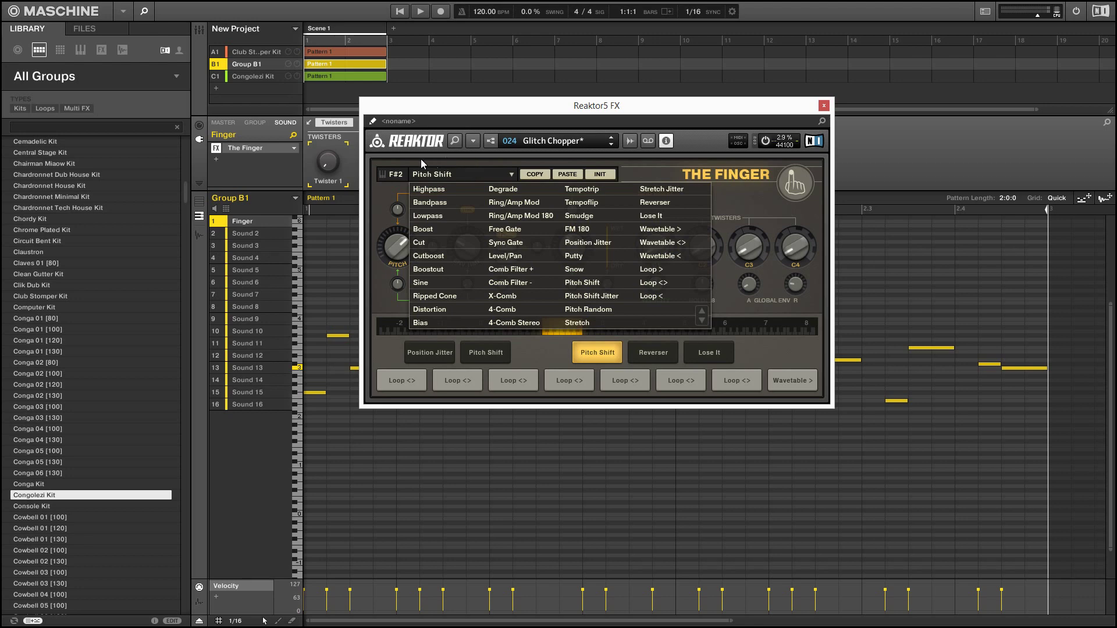
{"action": "left_click", "coordinate": [432, 178]}
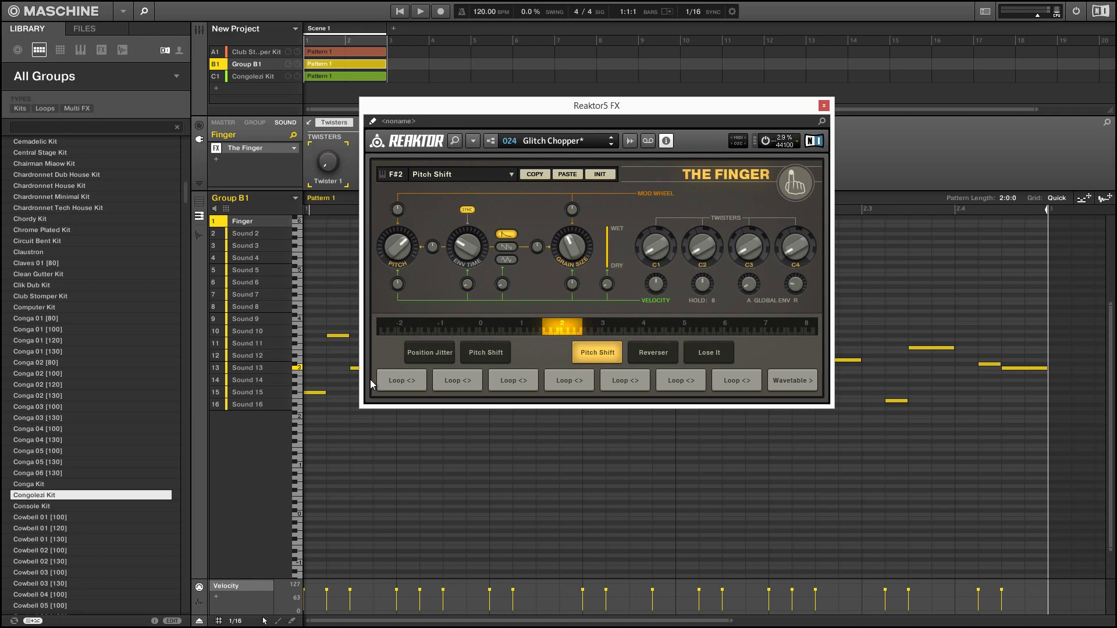
Shift The Finger's key range to octave 0 so the F#2 key is shown.
{"action": "left_click", "coordinate": [393, 327]}
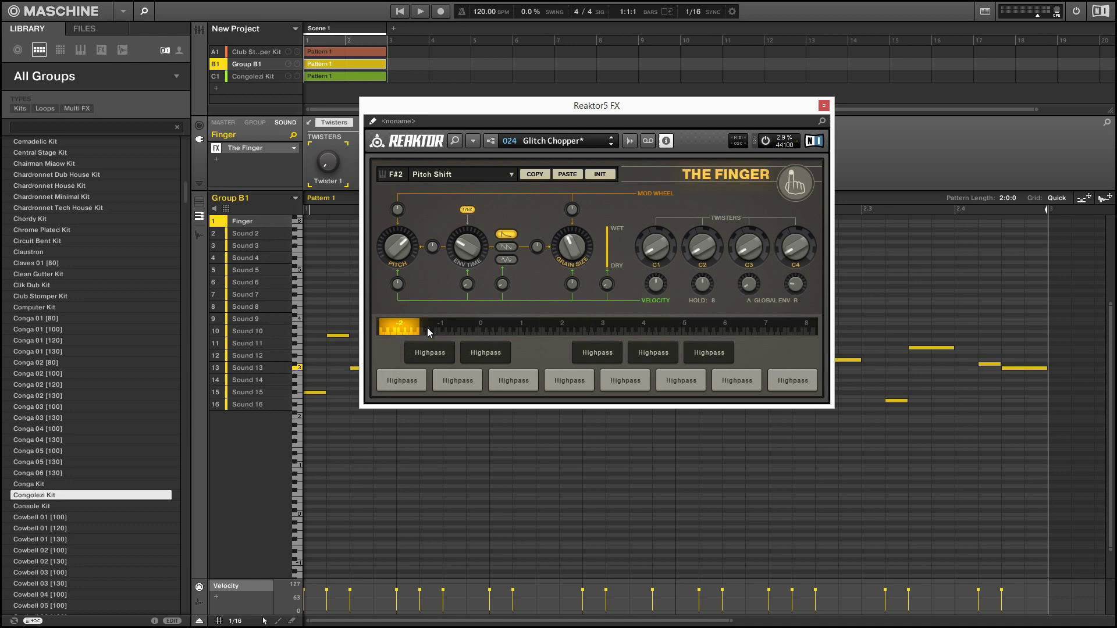
{"action": "left_click", "coordinate": [431, 328]}
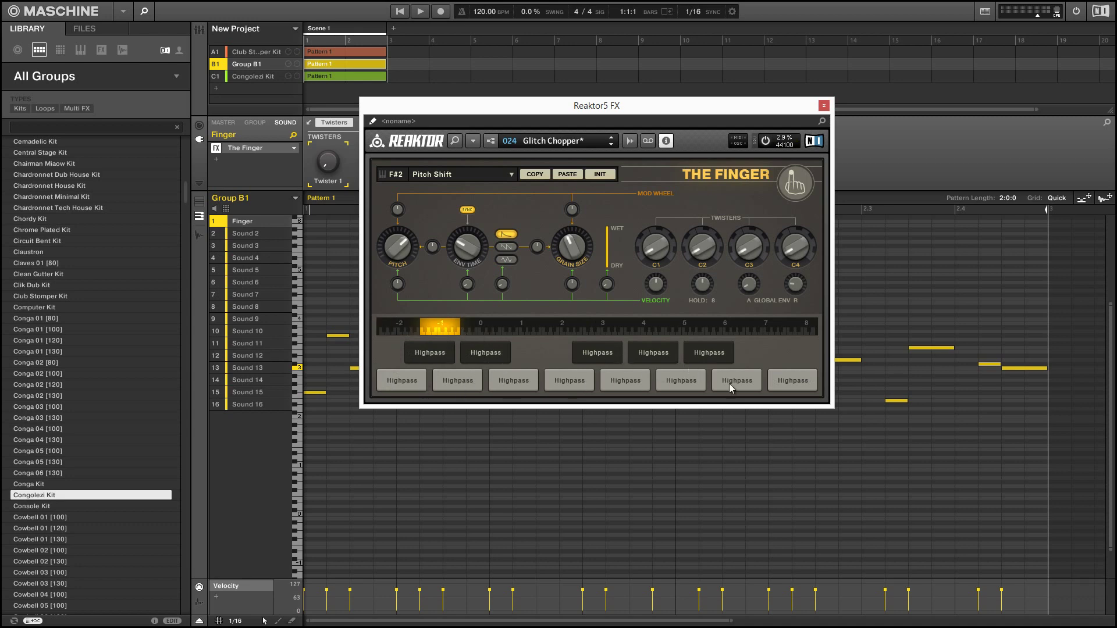
{"action": "left_click", "coordinate": [495, 327]}
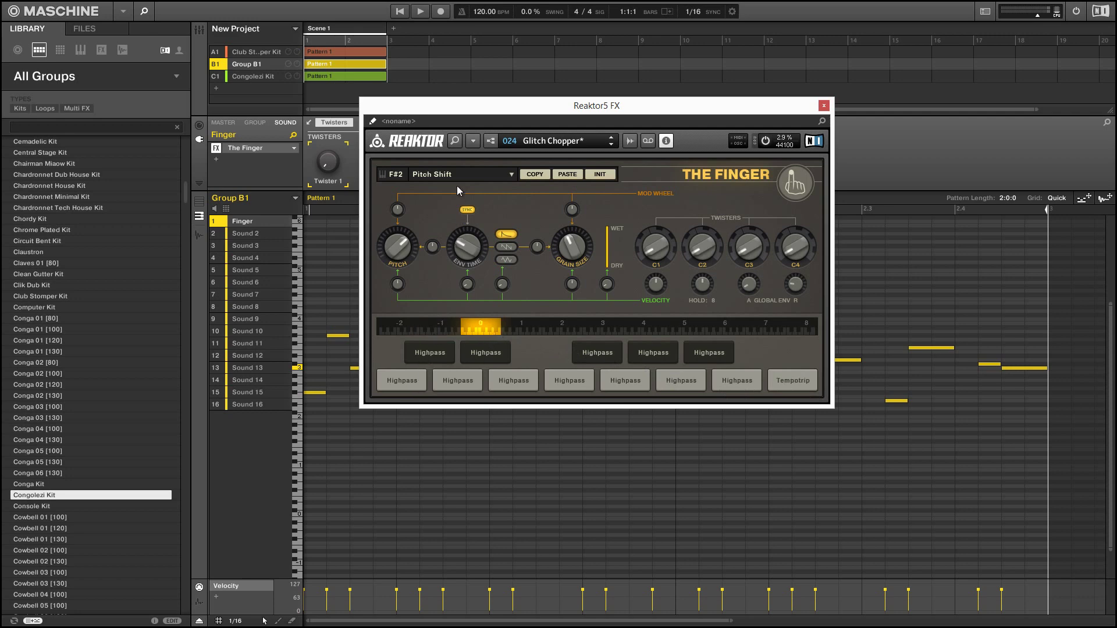
Replace F#2's Pitch Shift effect with Free Gate and close the Reaktor editor.
{"action": "left_click", "coordinate": [482, 175]}
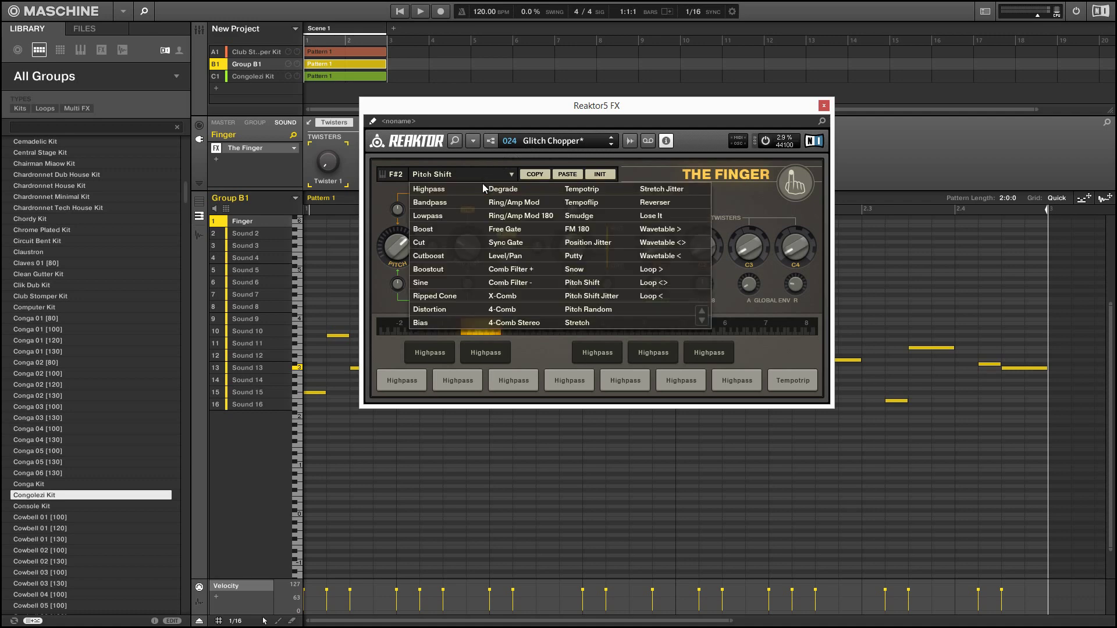
{"action": "left_click", "coordinate": [519, 226]}
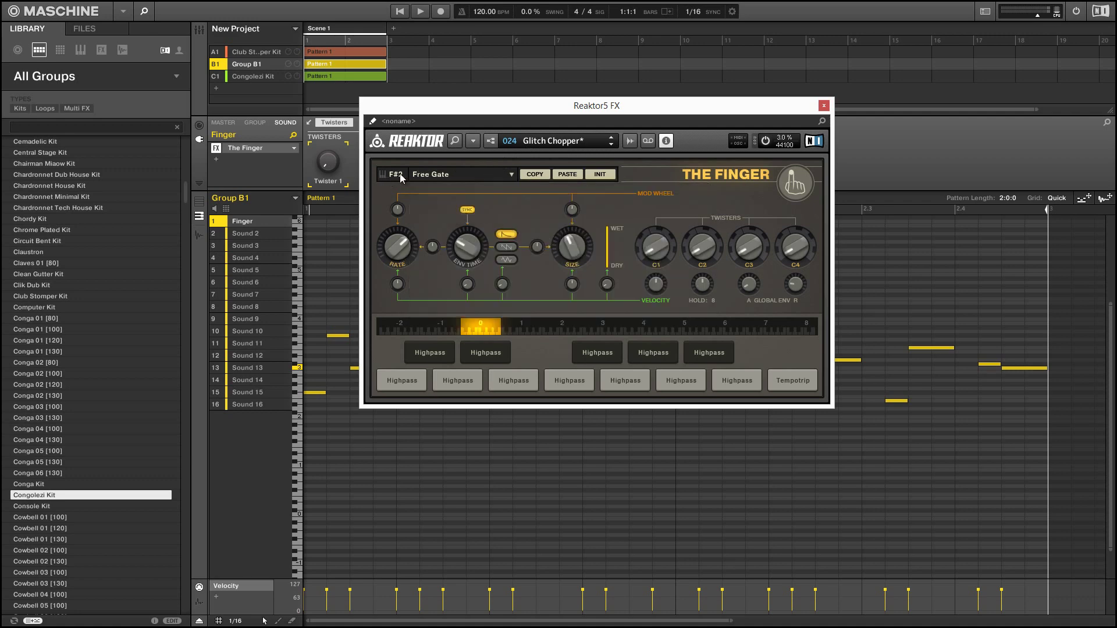
{"action": "left_click", "coordinate": [828, 105]}
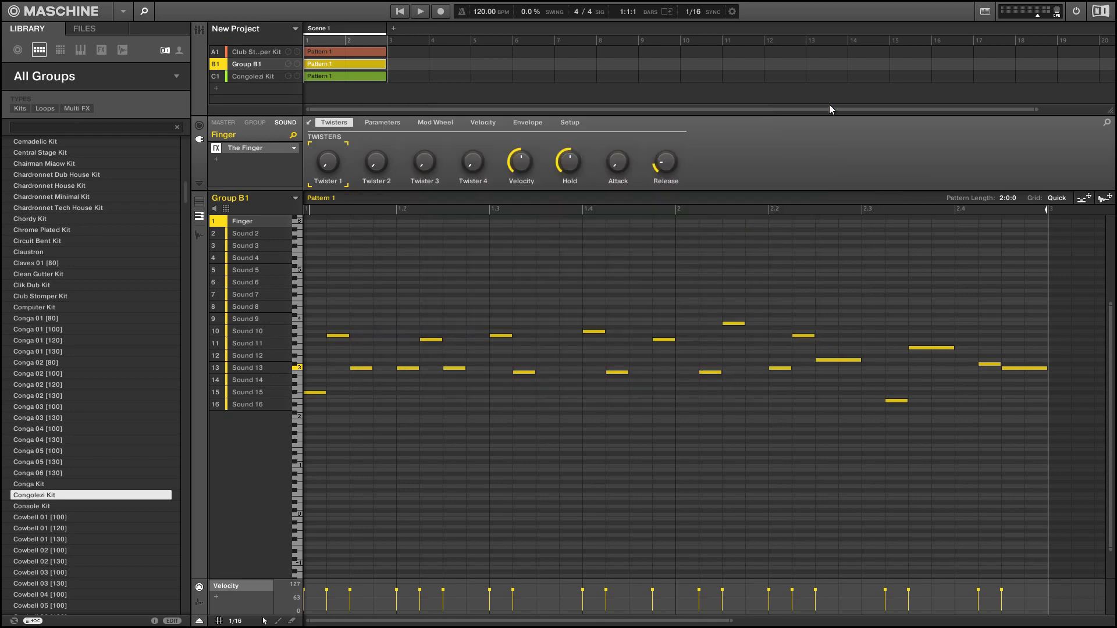